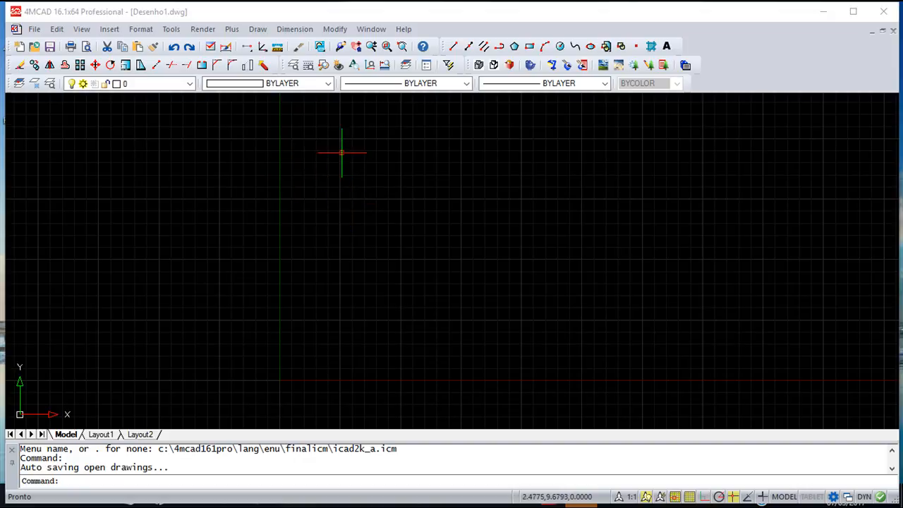
# Step: Draw a single diagonal line about 16.12 units long at about 29 degrees, with grid snap turned off
pyautogui.click(257, 29)
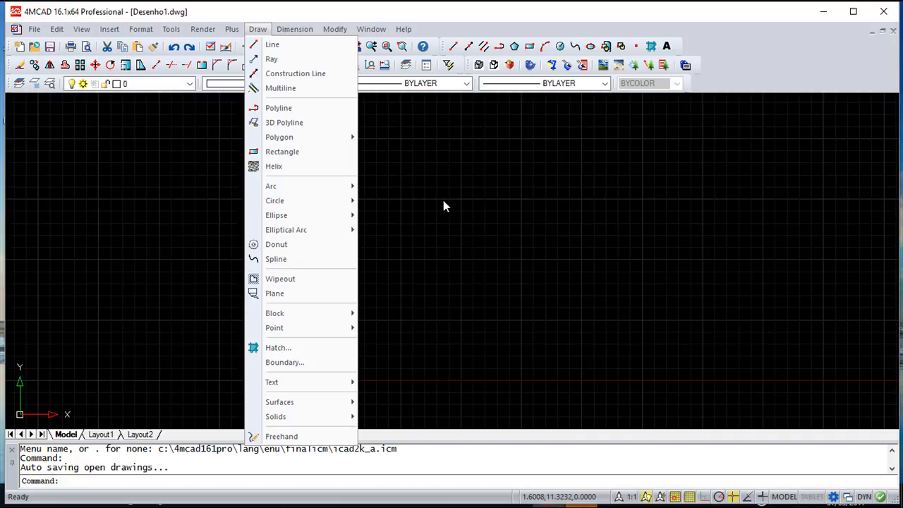
pyautogui.click(274, 45)
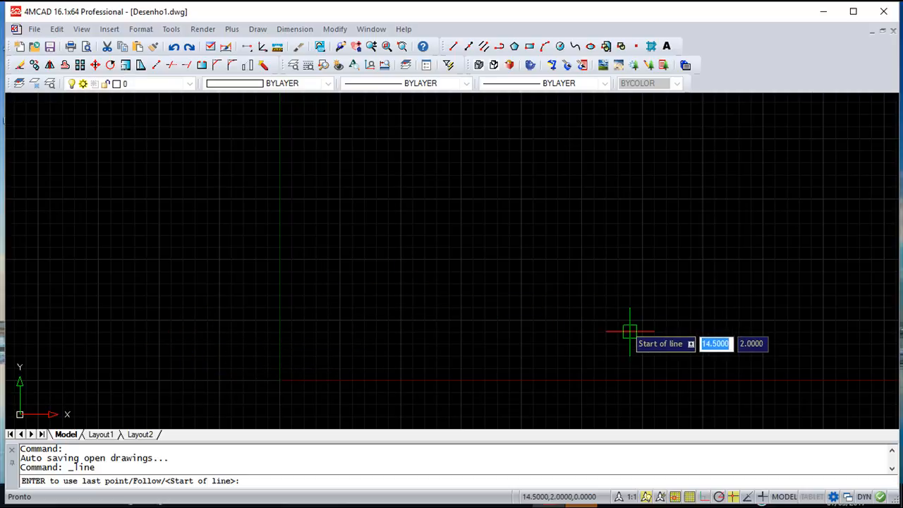
pyautogui.click(675, 498)
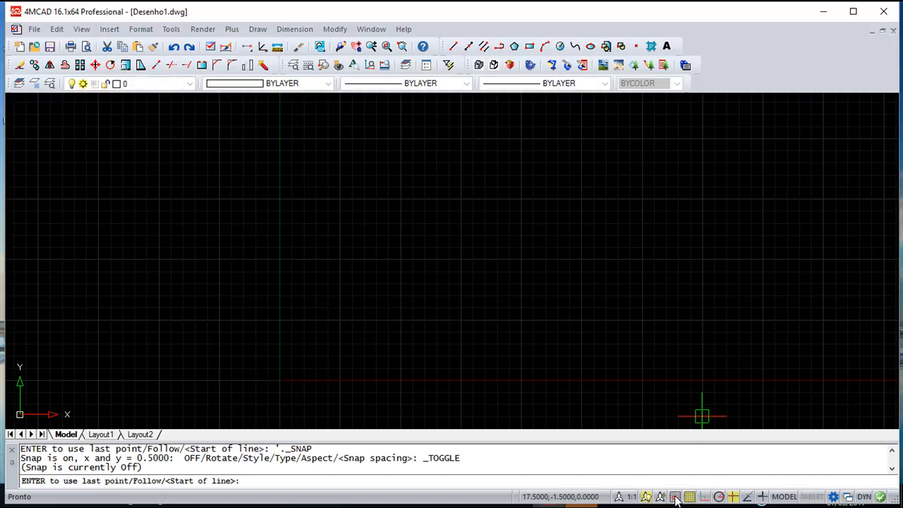
pyautogui.click(219, 334)
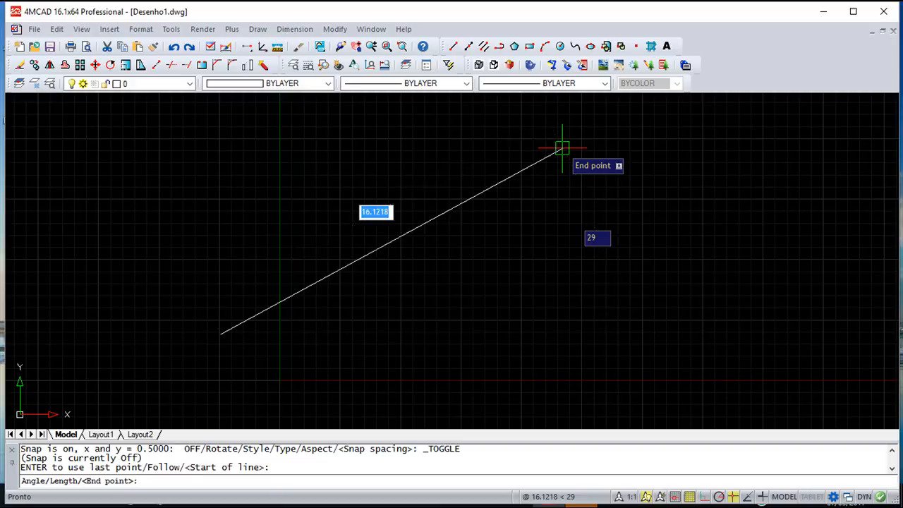
pyautogui.click(562, 149)
pyautogui.press('Return')
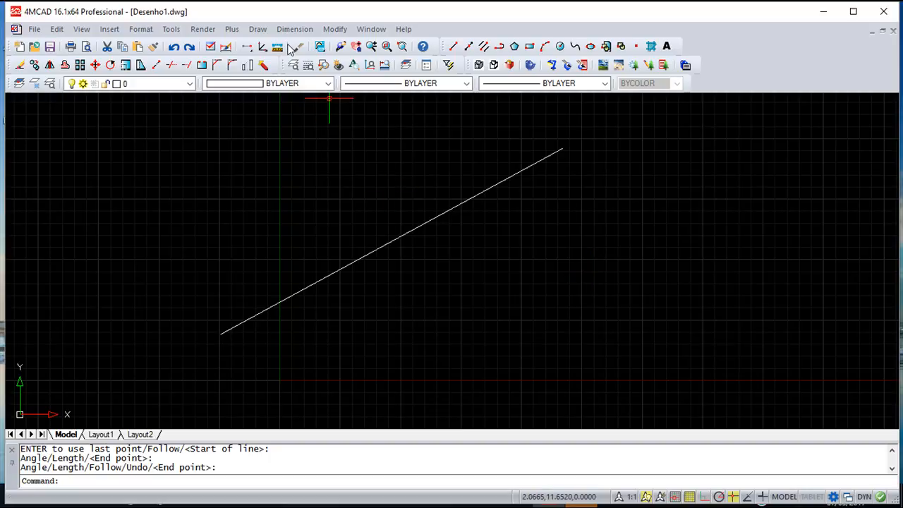
# Step: Draw a center-radius circle with a radius of about 4.55 above the line's lower end
pyautogui.click(258, 30)
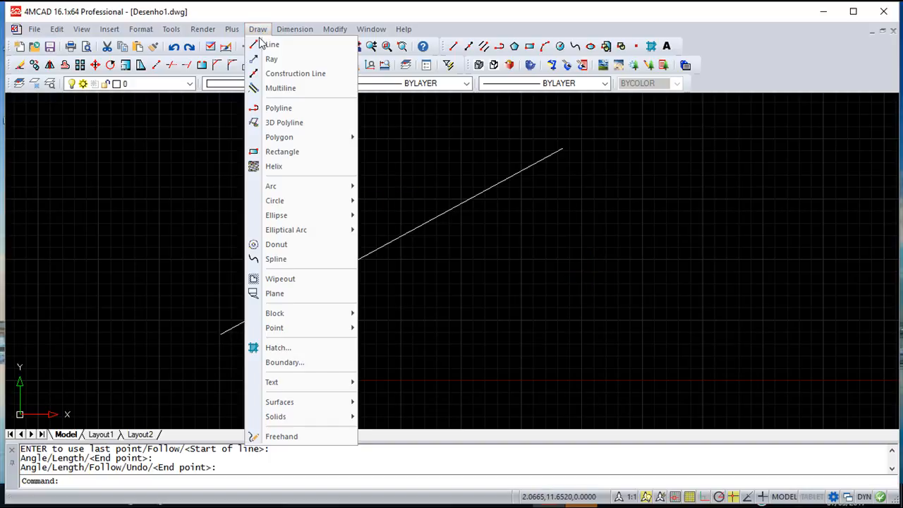
pyautogui.moveTo(312, 201)
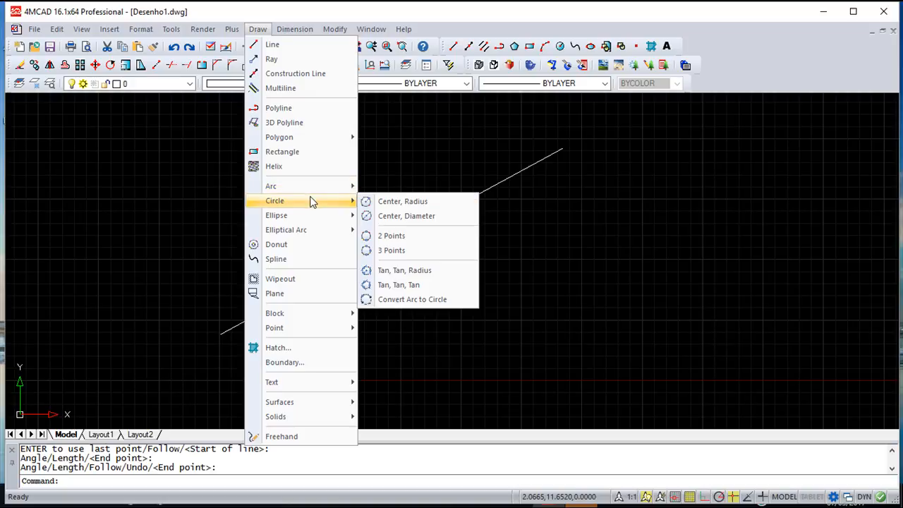
pyautogui.click(415, 203)
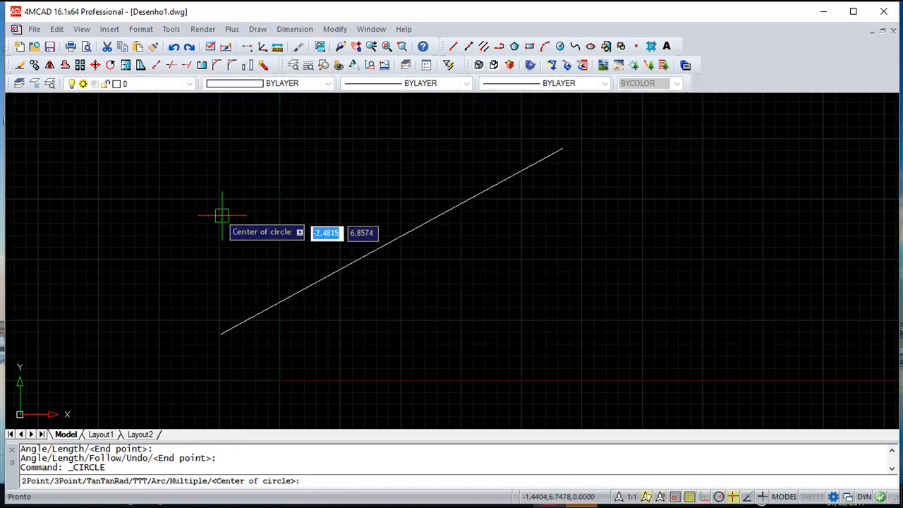
pyautogui.click(193, 210)
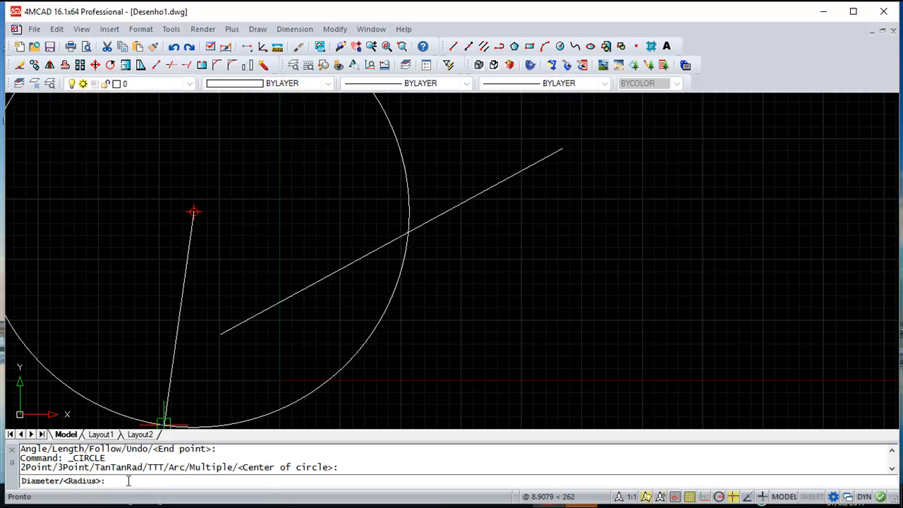
pyautogui.click(299, 177)
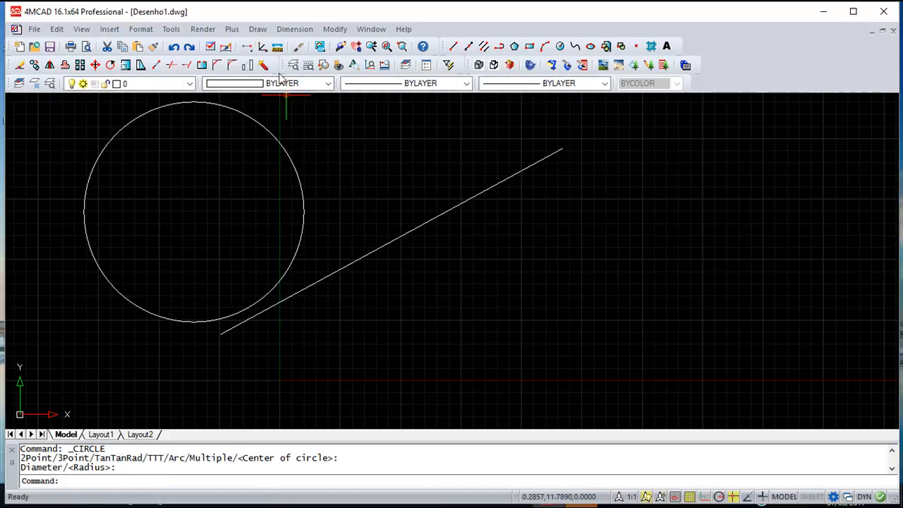
# Step: Draw a two-point circle below the upper end of the diagonal line, without touching the line
pyautogui.click(255, 31)
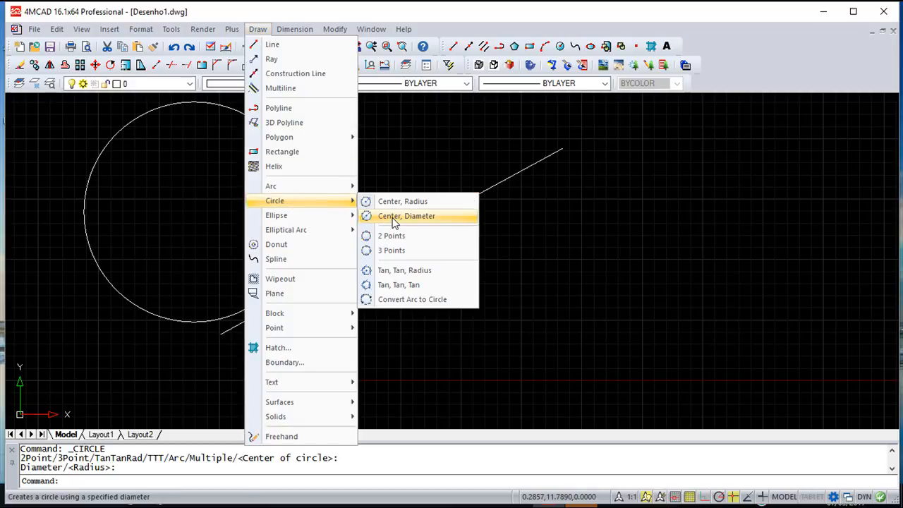
pyautogui.click(397, 236)
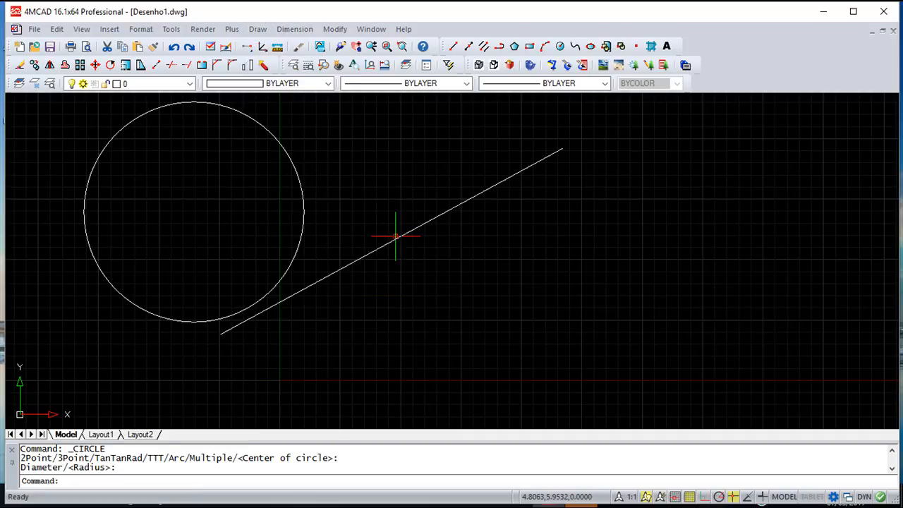
pyautogui.click(472, 289)
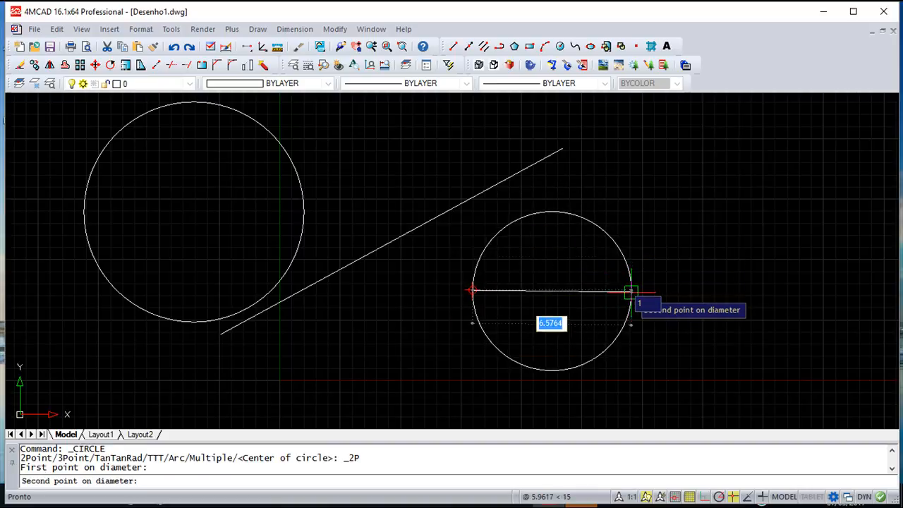
pyautogui.click(644, 255)
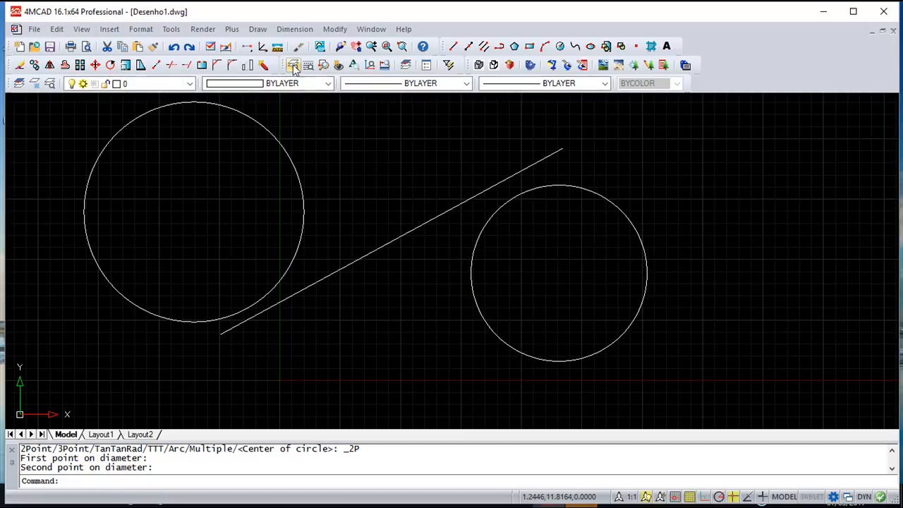
# Step: Draw a smaller three-point circle below the middle of the line, beside the two-point circle
pyautogui.click(259, 29)
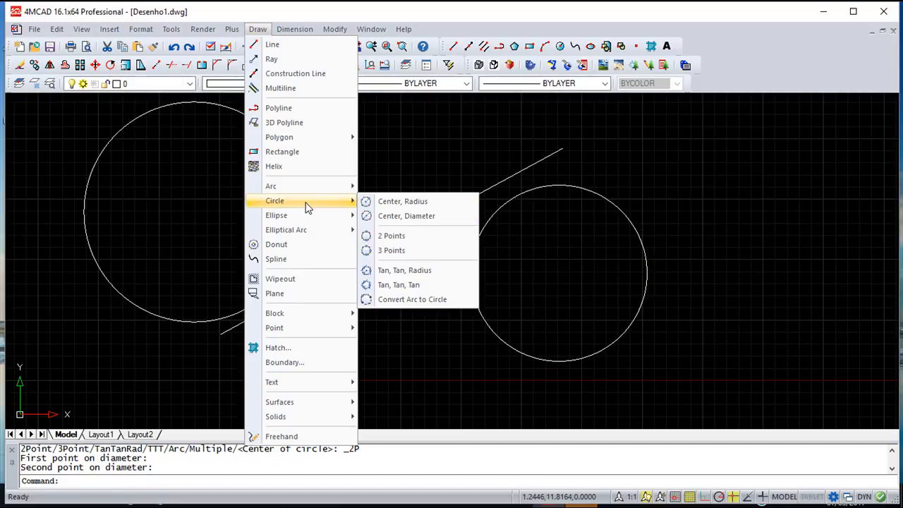
pyautogui.click(381, 250)
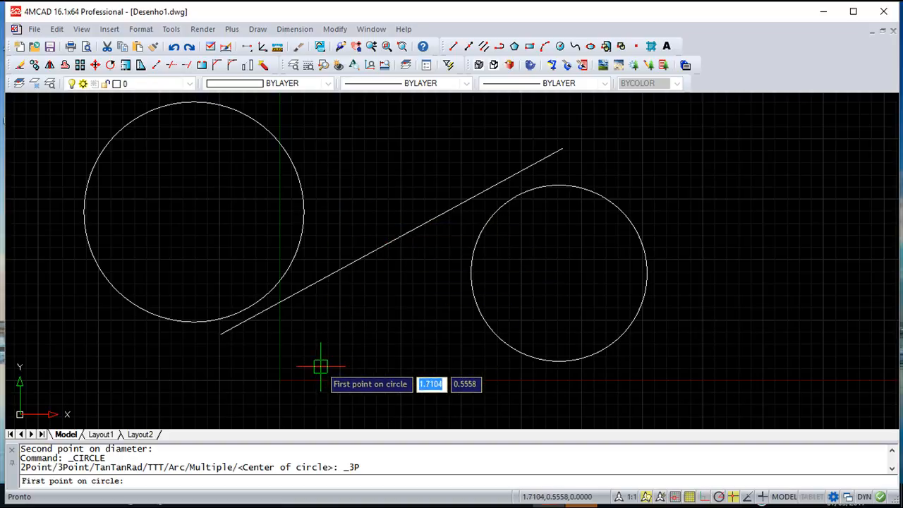
pyautogui.click(333, 356)
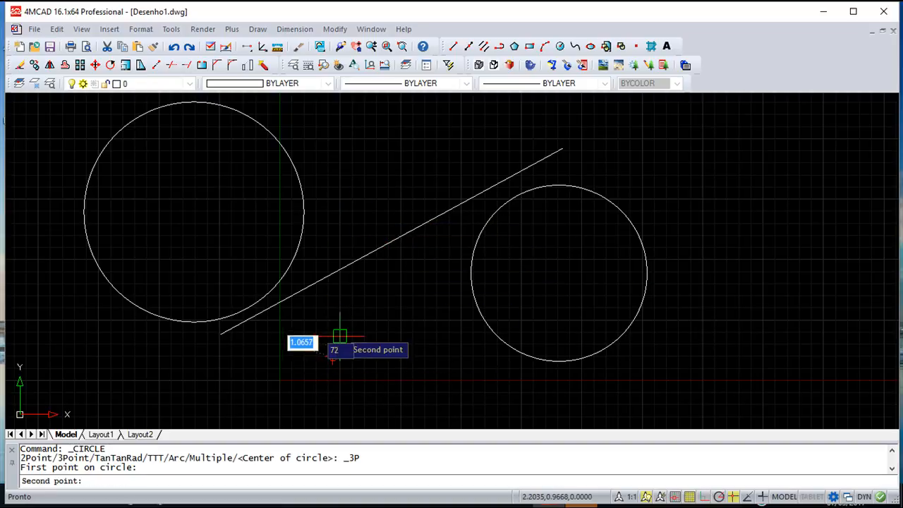
pyautogui.click(359, 289)
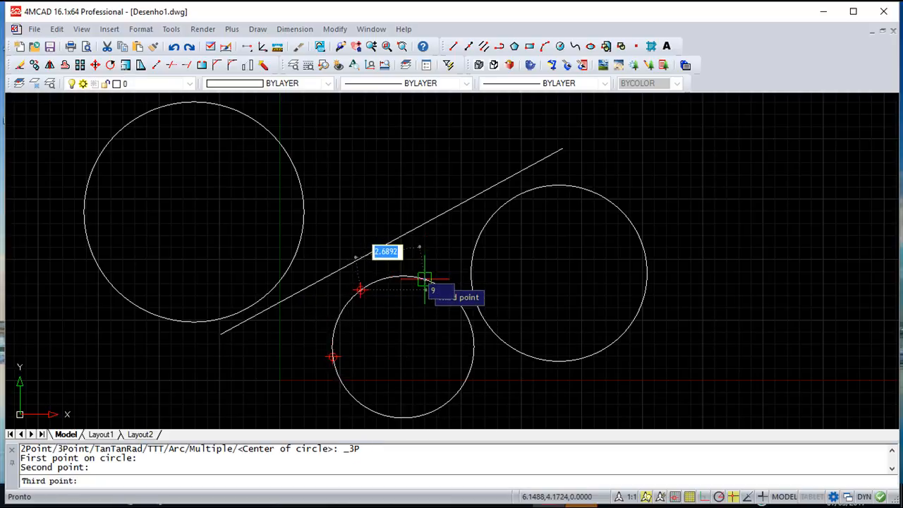
pyautogui.click(428, 275)
pyautogui.scroll(-2, 426, 281)
pyautogui.scroll(-1, 426, 281)
pyautogui.moveTo(424, 280)
pyautogui.mouseDown(button='middle')
pyautogui.moveTo(405, 304)
pyautogui.moveTo(413, 276)
pyautogui.mouseUp(button='middle')
pyautogui.click(260, 30)
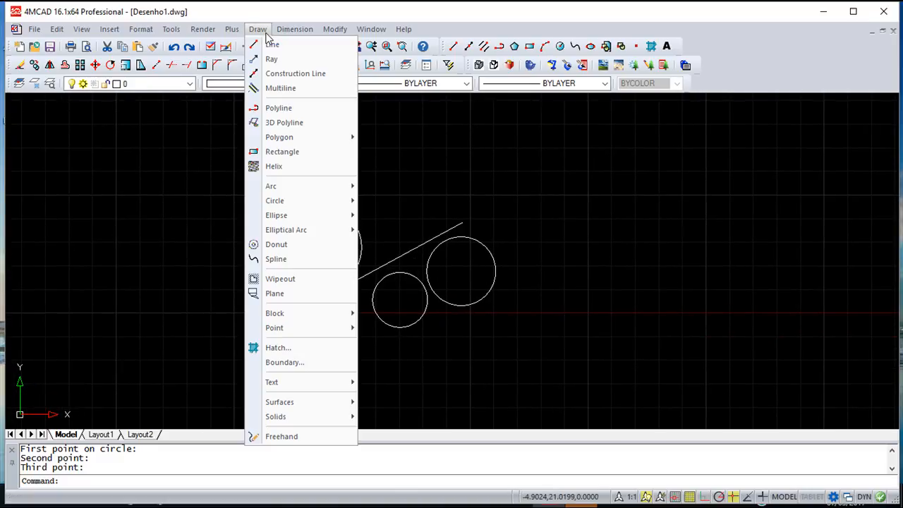
pyautogui.moveTo(302, 201)
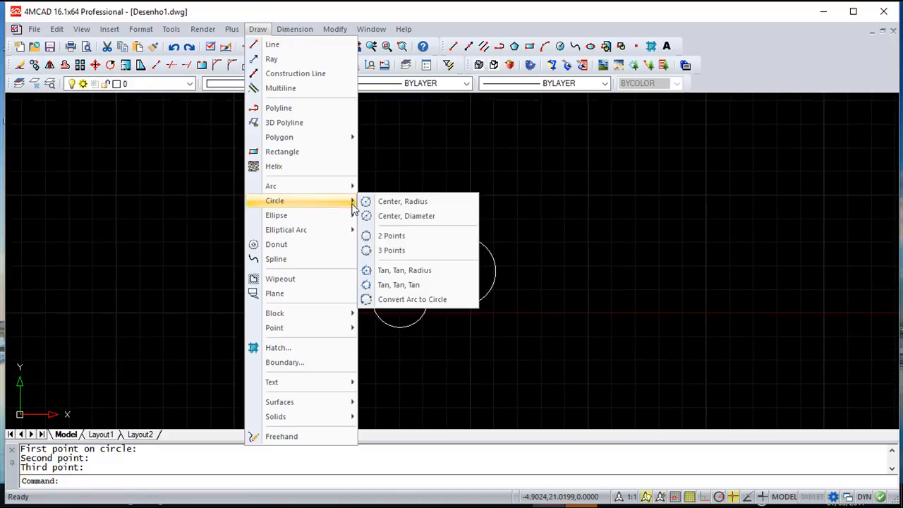
pyautogui.click(416, 271)
pyautogui.scroll(3, 415, 262)
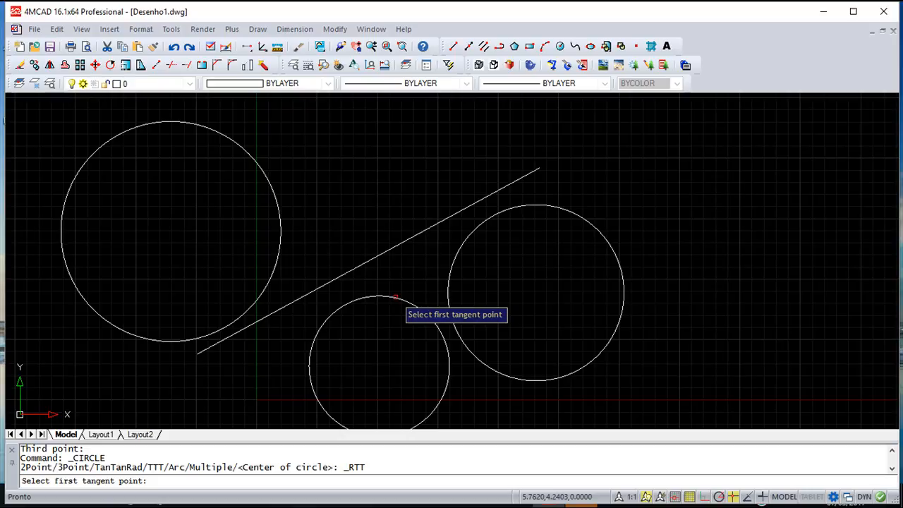
pyautogui.click(395, 297)
pyautogui.click(453, 264)
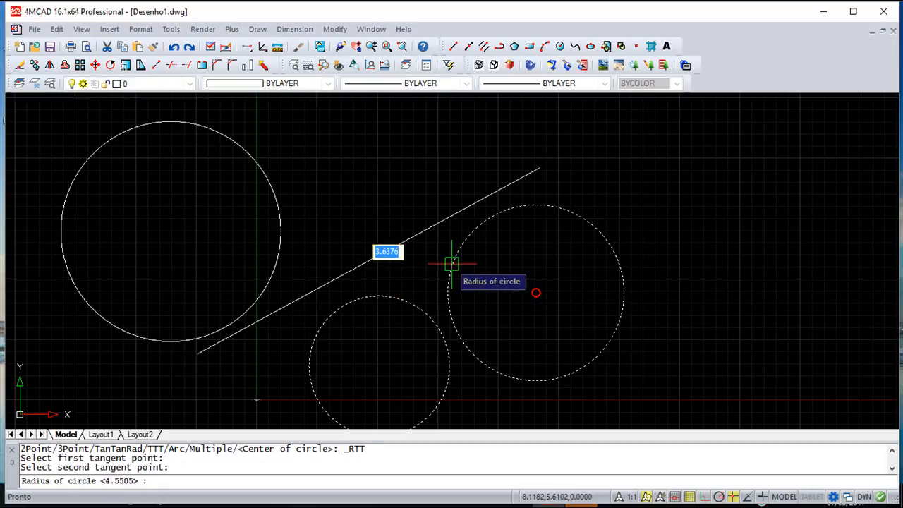
pyautogui.click(407, 242)
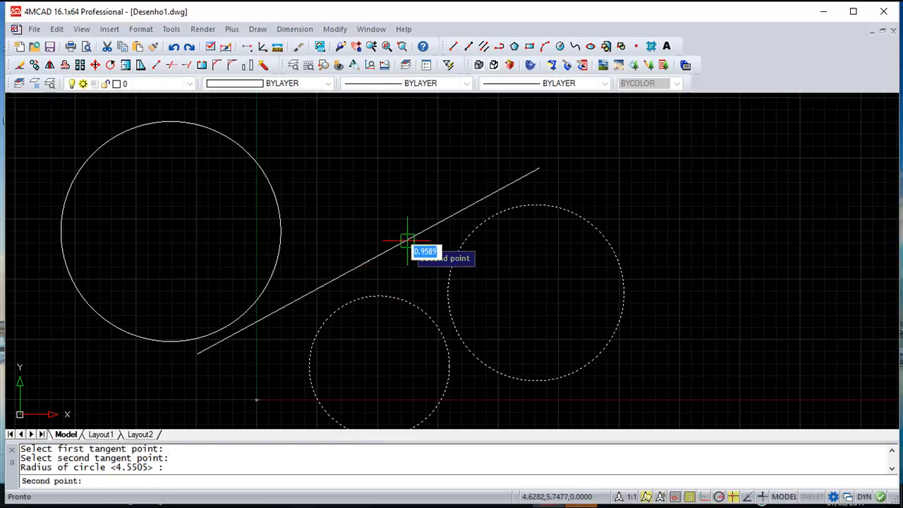
pyautogui.press('Escape')
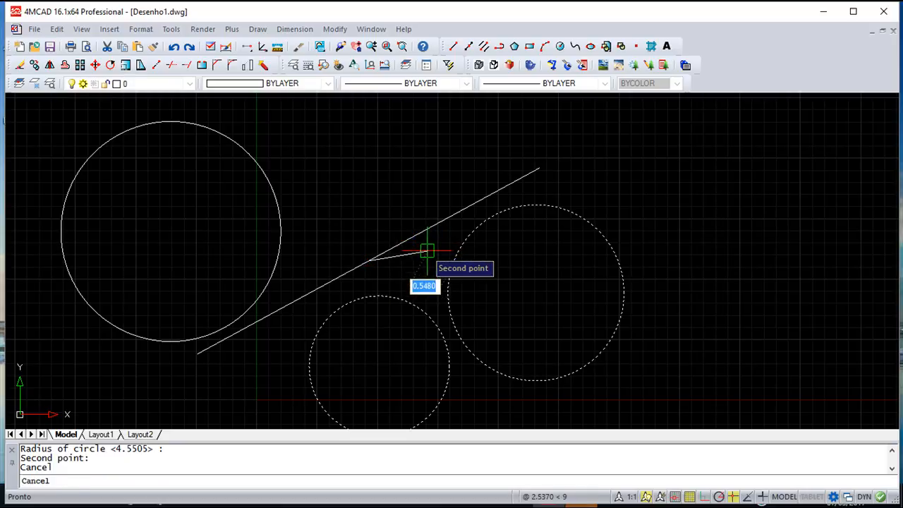
pyautogui.press('Escape')
pyautogui.press('Escape')
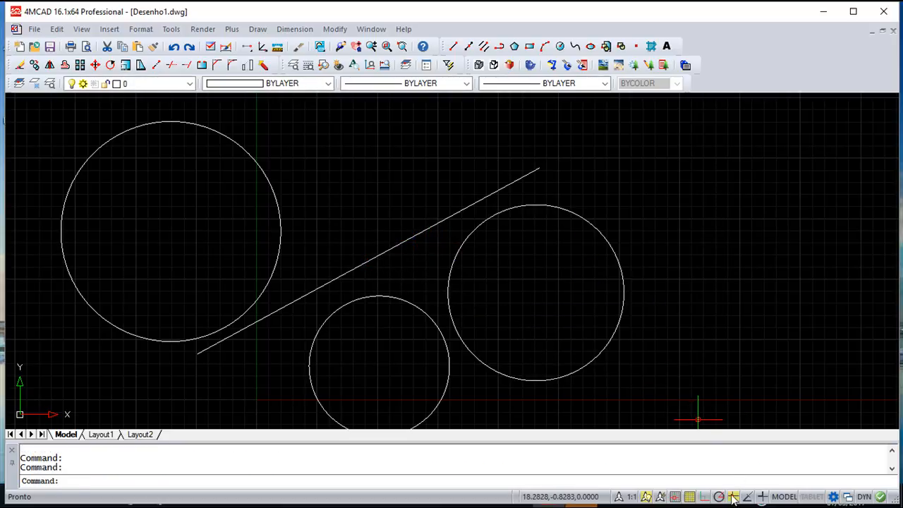
# Step: Turn off object snap and draw a circle of radius 5 tangent to the two-point circle and the three-point circle
pyautogui.click(732, 498)
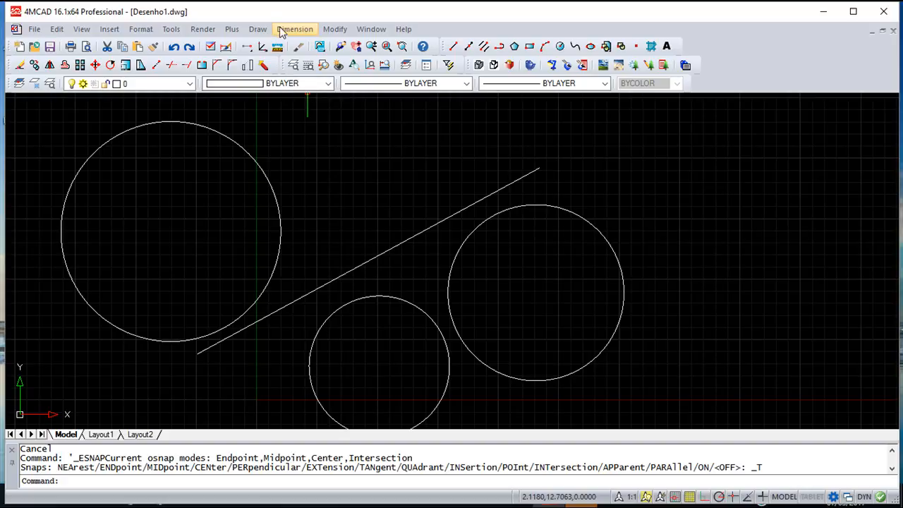
pyautogui.click(257, 29)
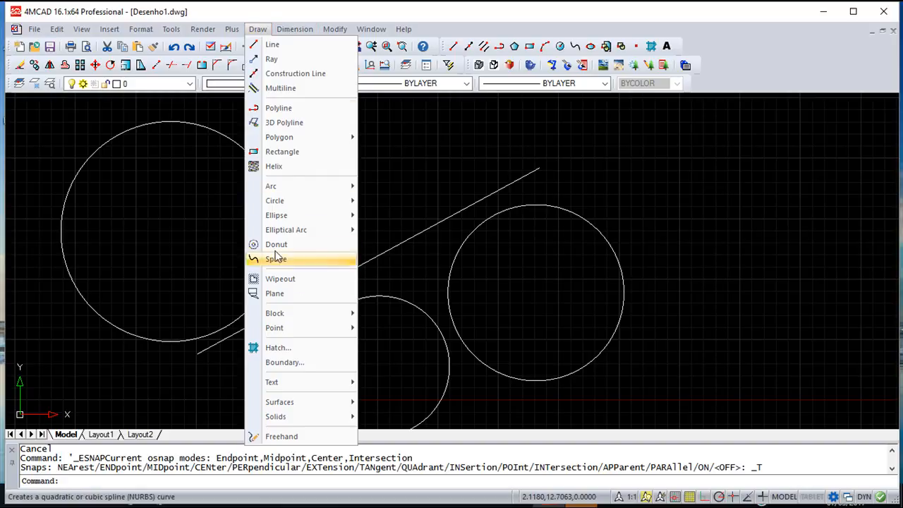
pyautogui.moveTo(277, 205)
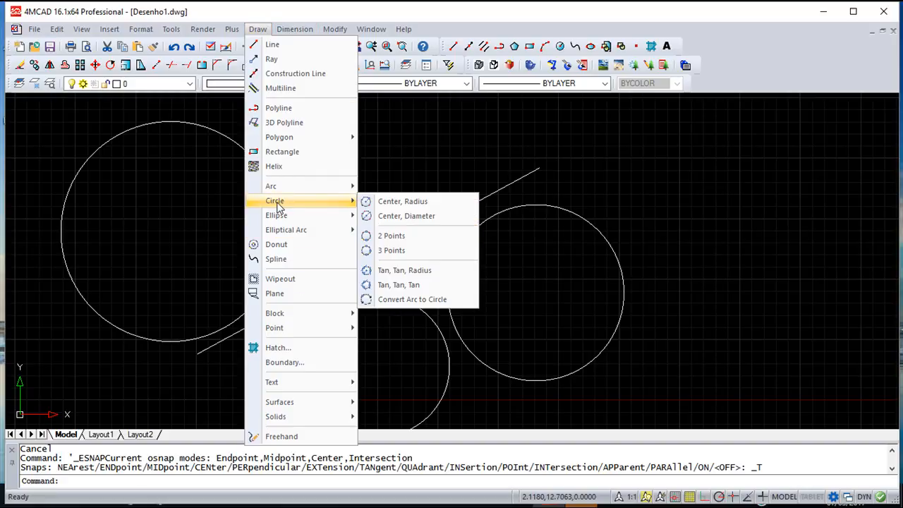
pyautogui.click(409, 269)
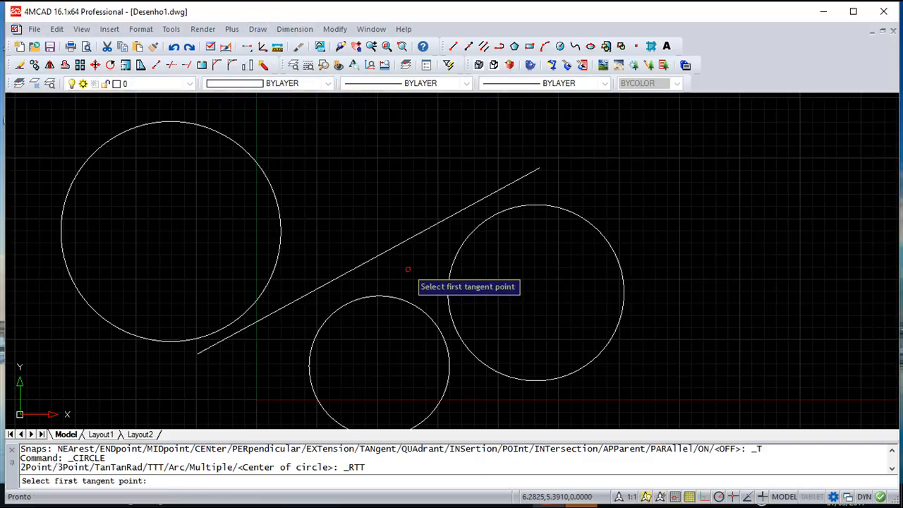
pyautogui.click(454, 257)
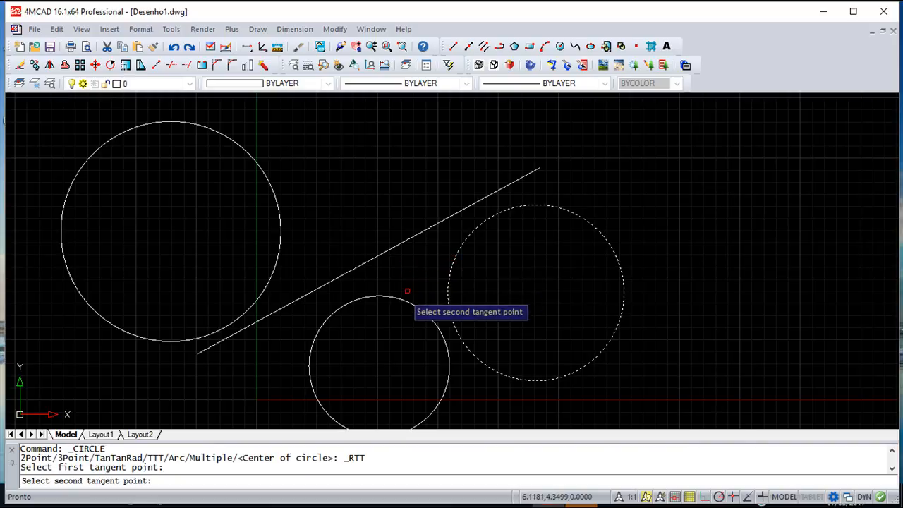
pyautogui.click(392, 295)
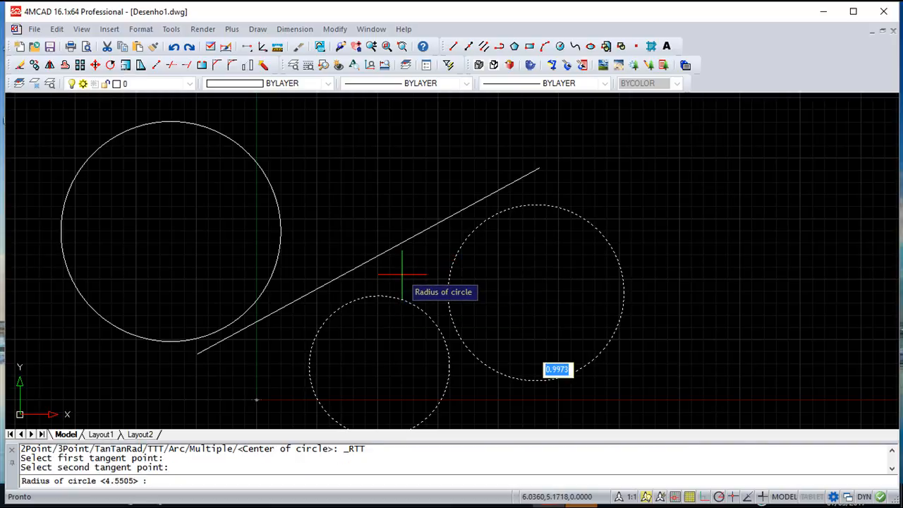
pyautogui.write('5')
pyautogui.press('Return')
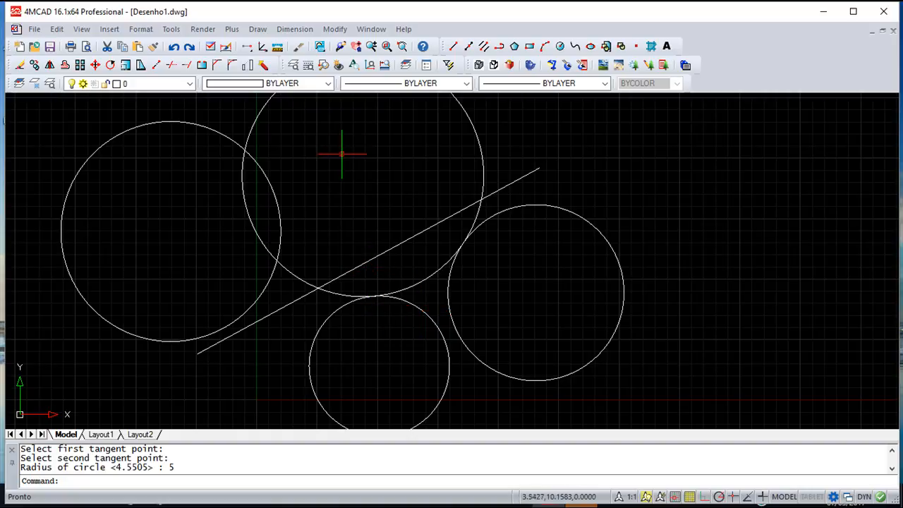
# Step: Draw a small Tan, Tan, Tan circle touching the center-radius circle, the radius 5 circle and the diagonal line, in the gap between them
pyautogui.click(257, 29)
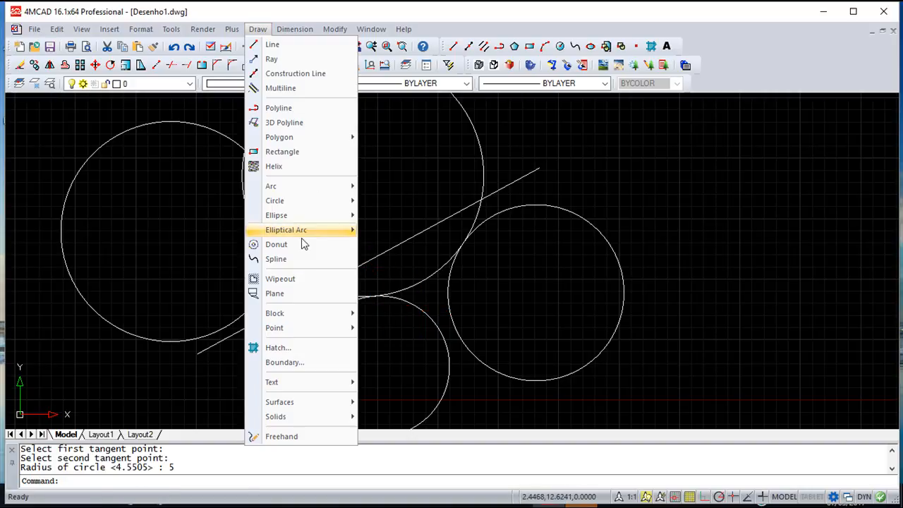
pyautogui.moveTo(292, 204)
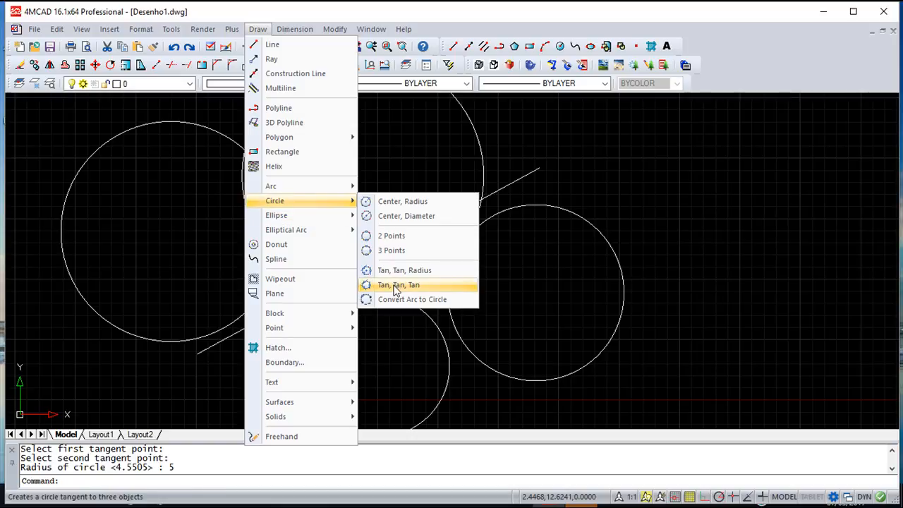
pyautogui.click(430, 286)
pyautogui.scroll(3, 301, 278)
pyautogui.scroll(-3, 301, 278)
pyautogui.scroll(2, 343, 258)
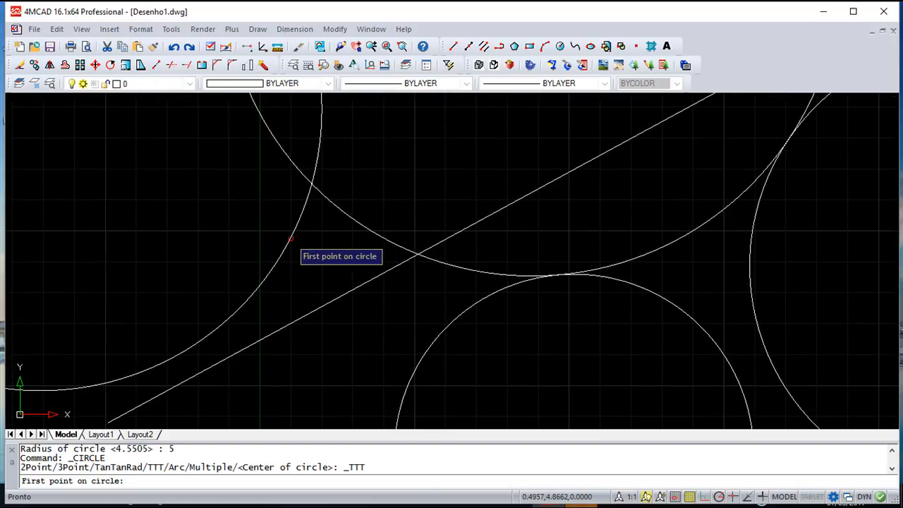
pyautogui.click(293, 239)
pyautogui.click(363, 224)
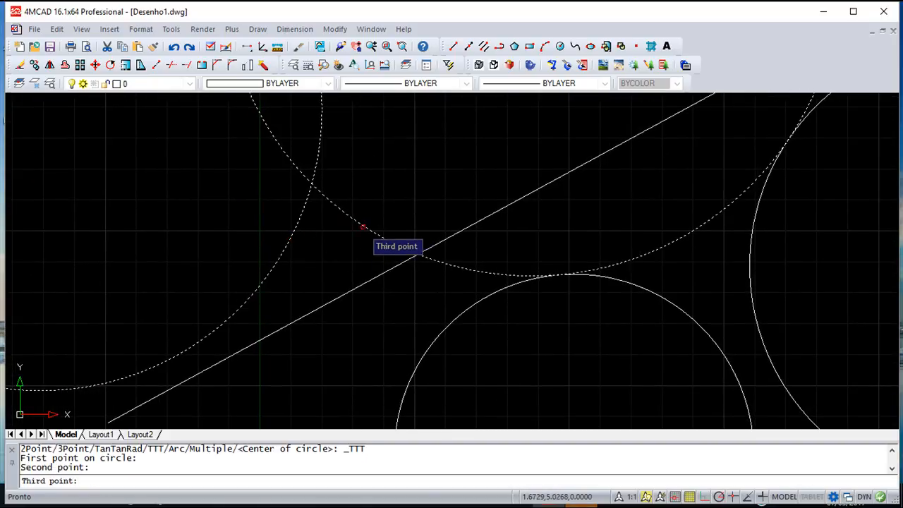
pyautogui.click(349, 291)
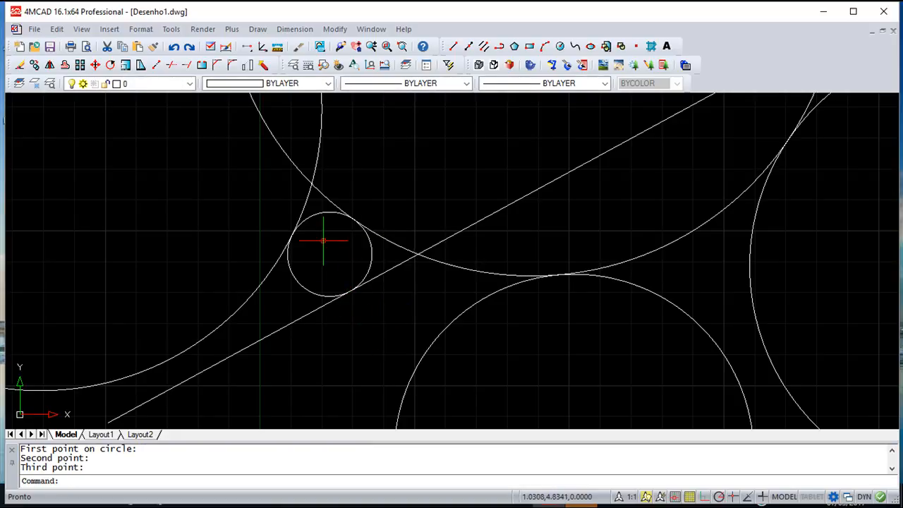
# Step: Draw a three-point arc in the empty area to the right of the diagonal line's upper end, bulging upward
pyautogui.scroll(-5, 335, 248)
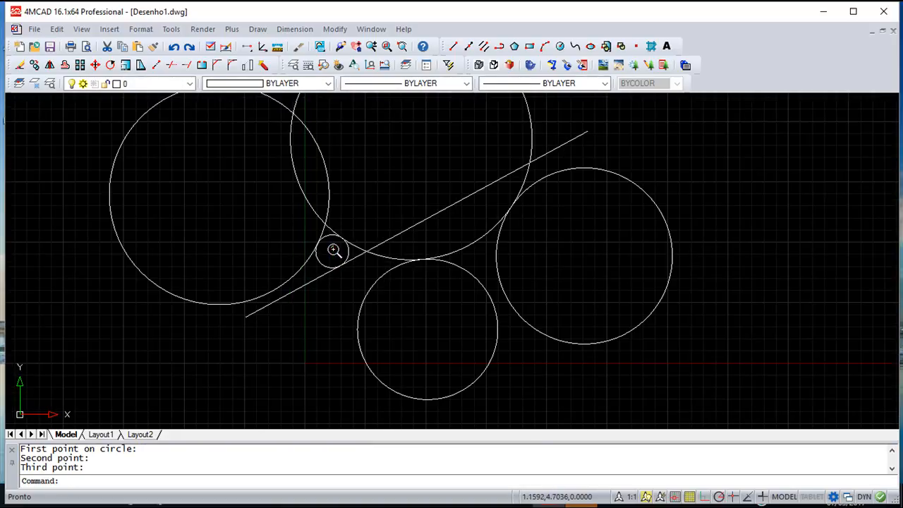
pyautogui.moveTo(367, 224); pyautogui.dragTo(335, 255, button='middle')
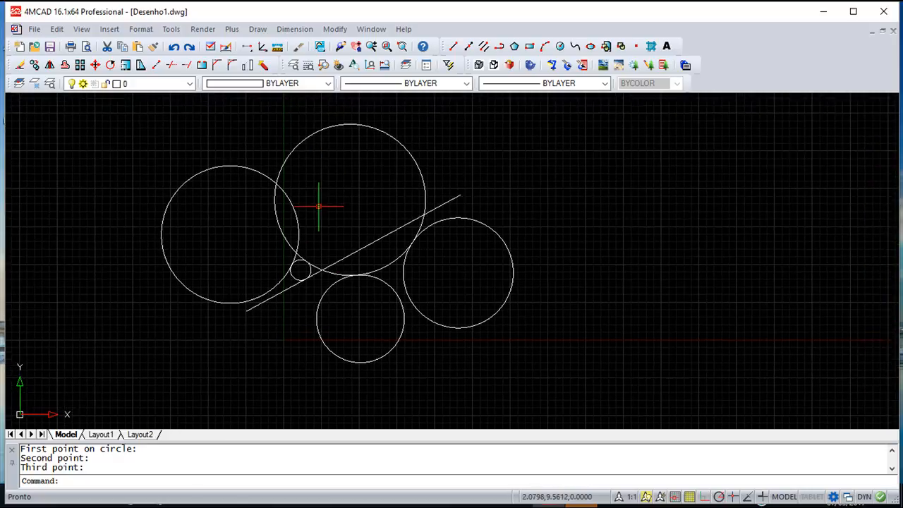
pyautogui.click(258, 29)
pyautogui.moveTo(311, 208)
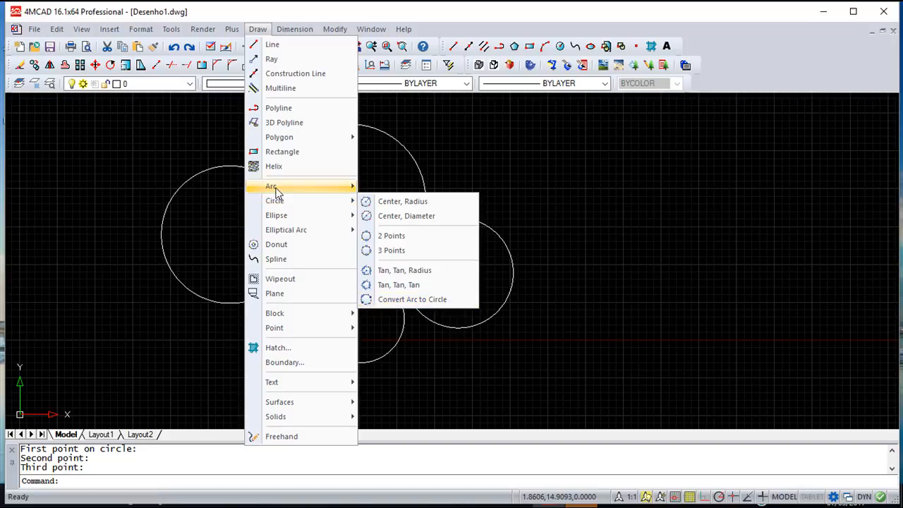
pyautogui.moveTo(275, 192)
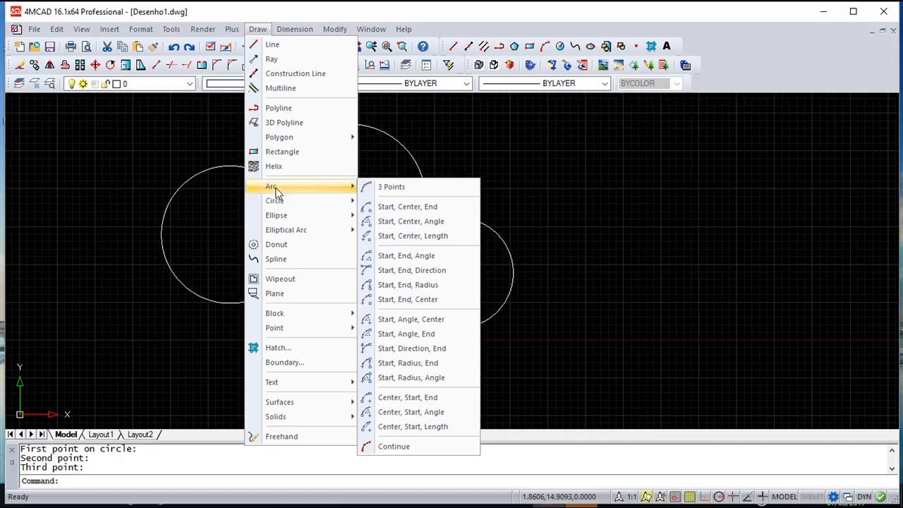
pyautogui.click(394, 188)
pyautogui.click(540, 198)
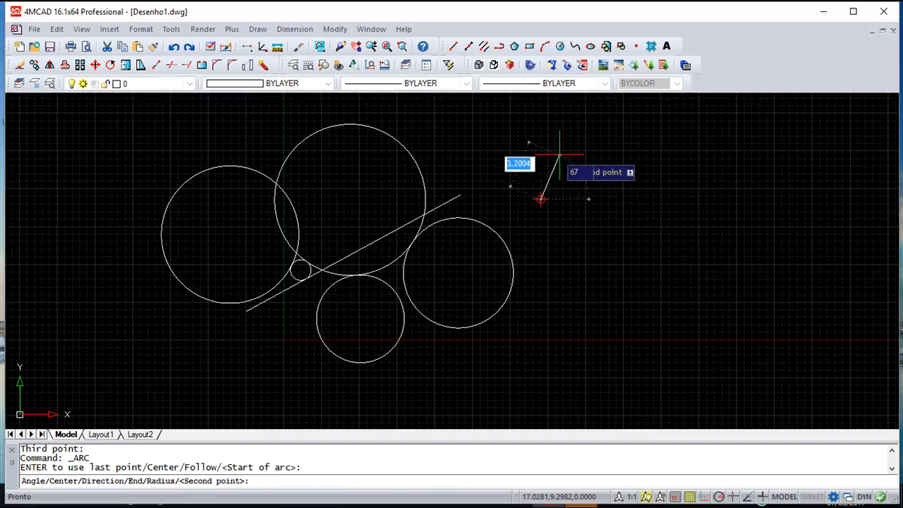
pyautogui.click(559, 153)
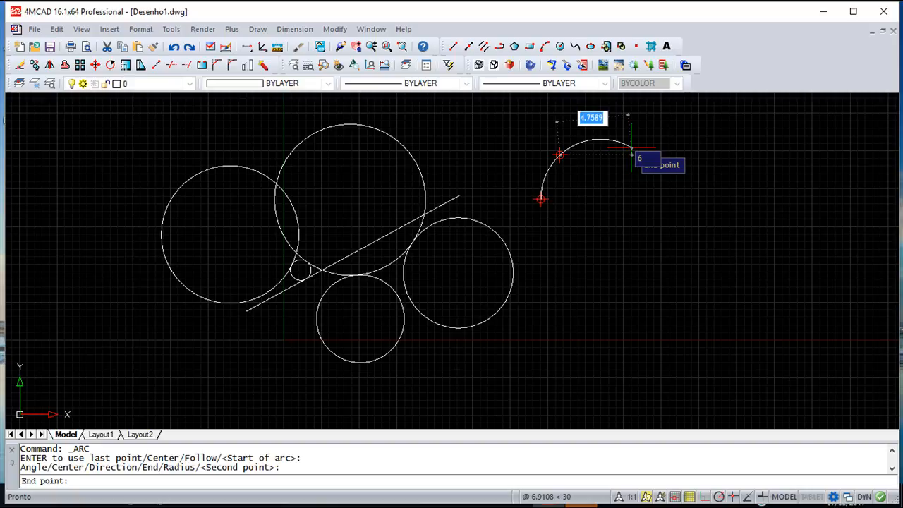
pyautogui.click(624, 148)
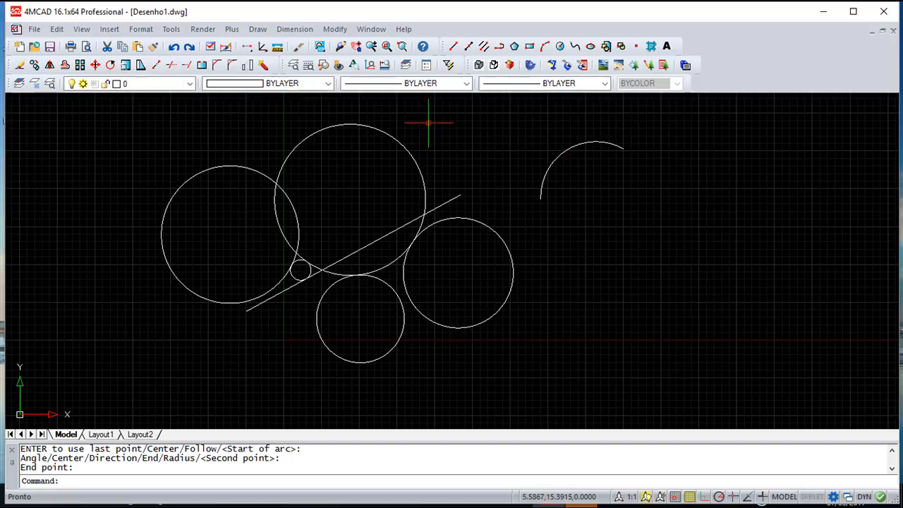
# Step: Convert the three-point arc to a full circle with the Convert Arc to Circle method
pyautogui.click(257, 29)
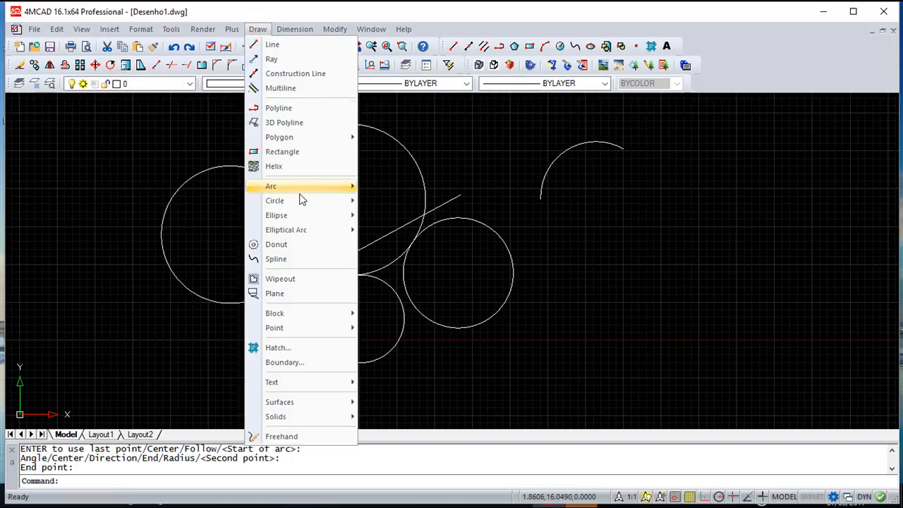
pyautogui.moveTo(299, 197)
pyautogui.click(408, 300)
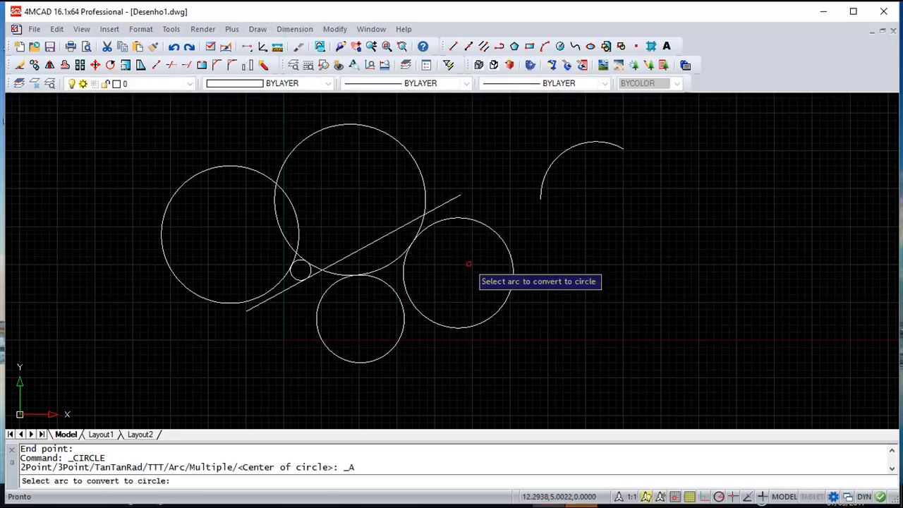
pyautogui.click(567, 152)
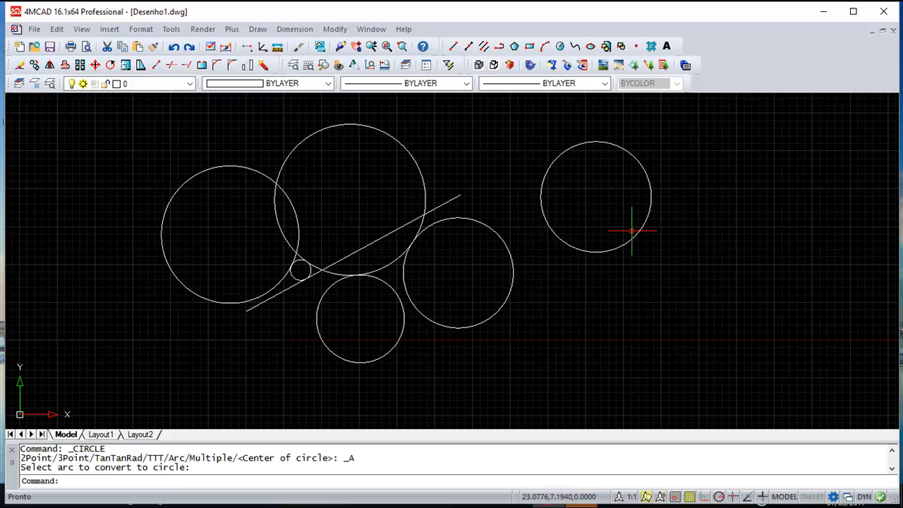
# Step: Draw a large Start, Center, End arc below the converted circle, opening downward and crossing the circle's lower edge
pyautogui.click(257, 28)
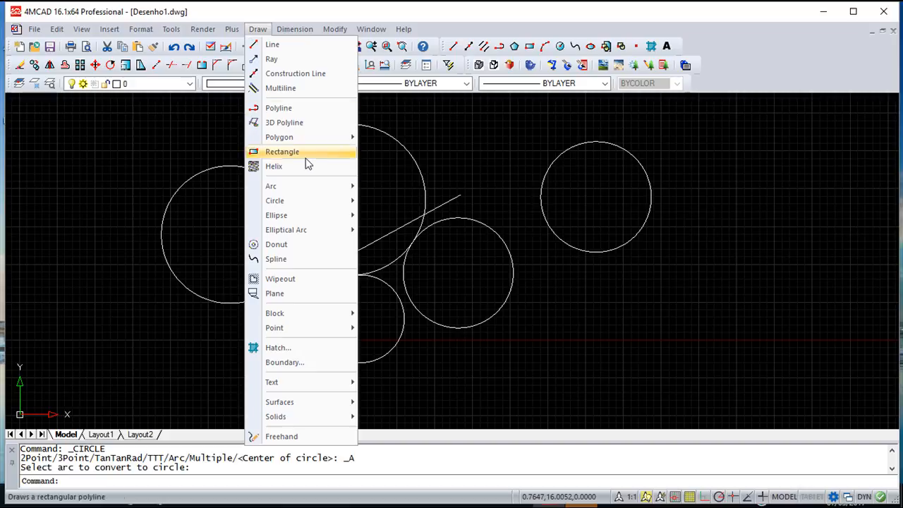
pyautogui.moveTo(296, 189)
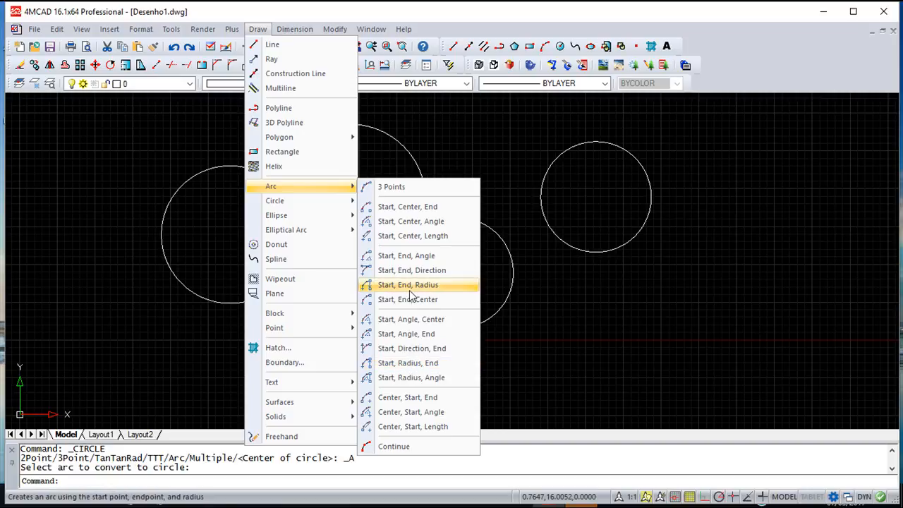
pyautogui.click(407, 206)
pyautogui.click(754, 303)
pyautogui.click(658, 333)
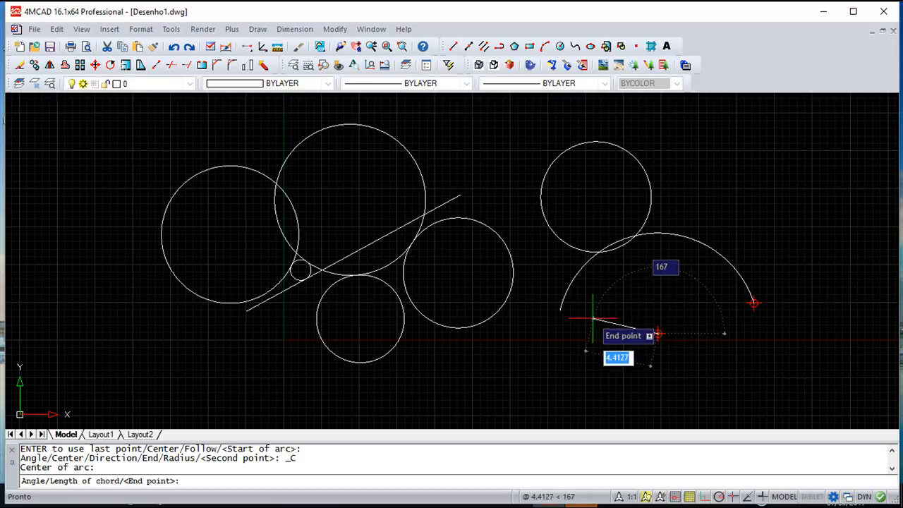
pyautogui.click(593, 335)
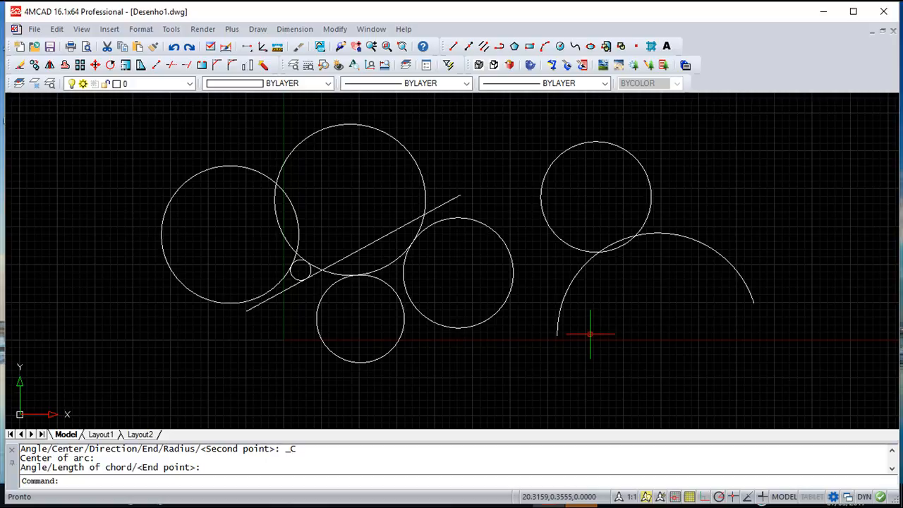
# Step: Draw a slanted Axis-Axis ellipse to the left of all the circles, with its long axis rising to the right
pyautogui.click(258, 30)
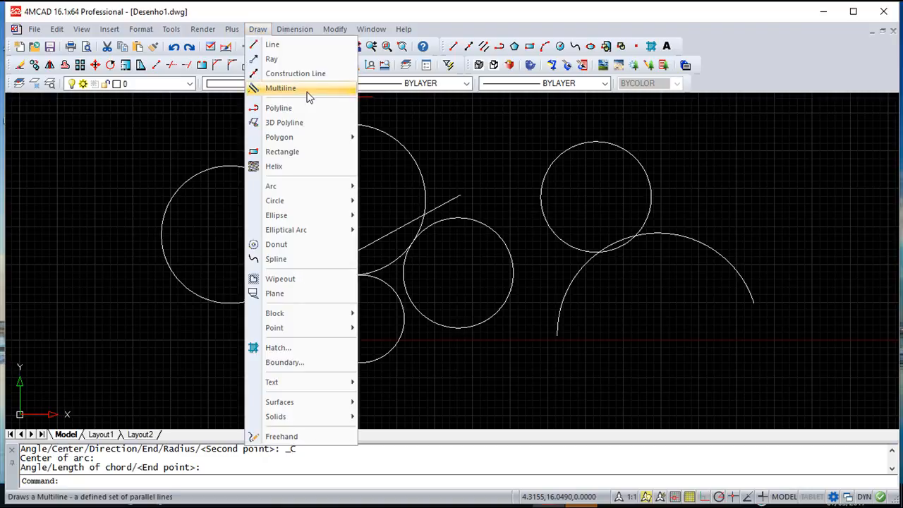
pyautogui.moveTo(289, 216)
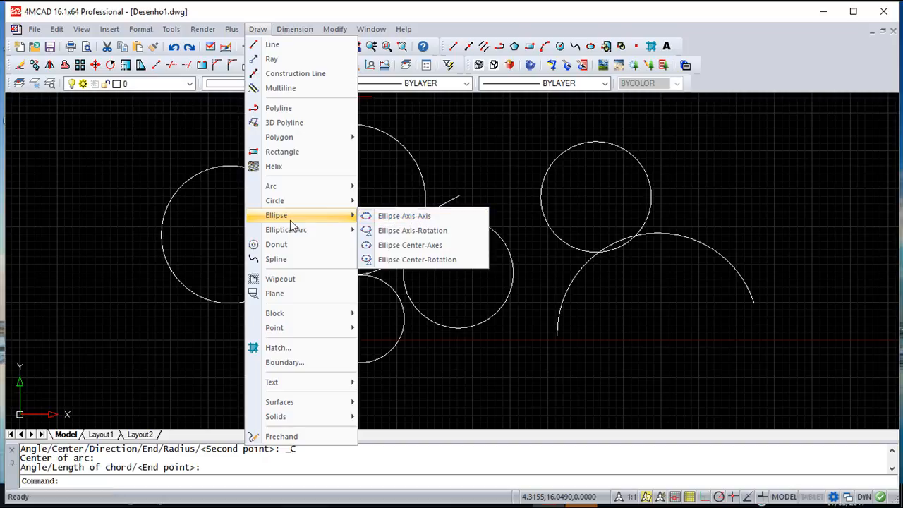
pyautogui.moveTo(291, 236)
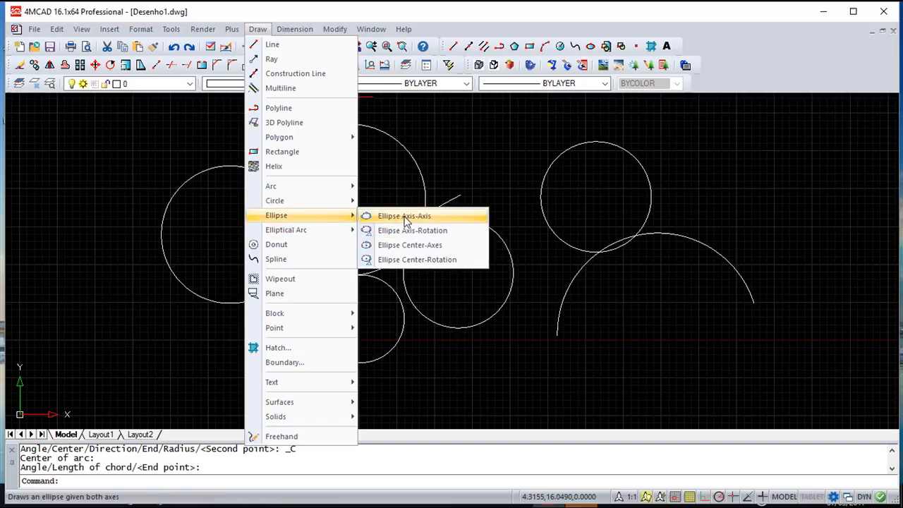
pyautogui.click(407, 223)
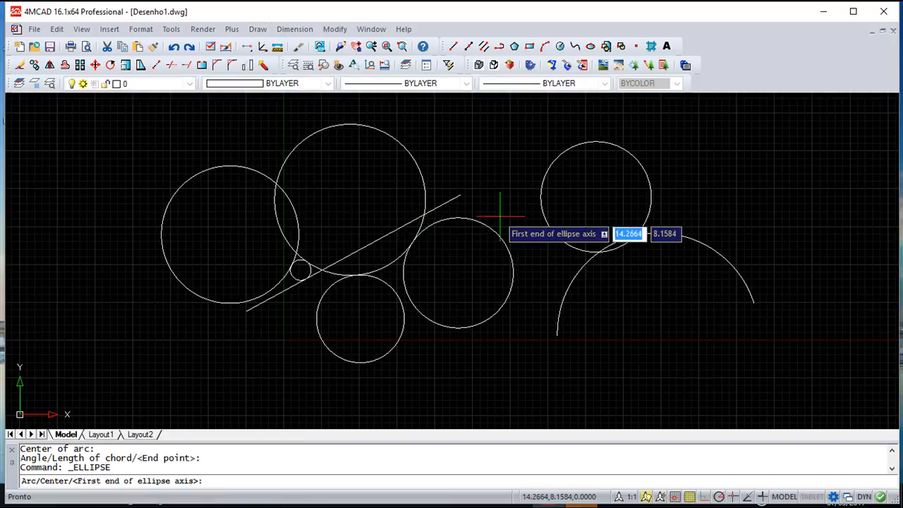
pyautogui.click(148, 168)
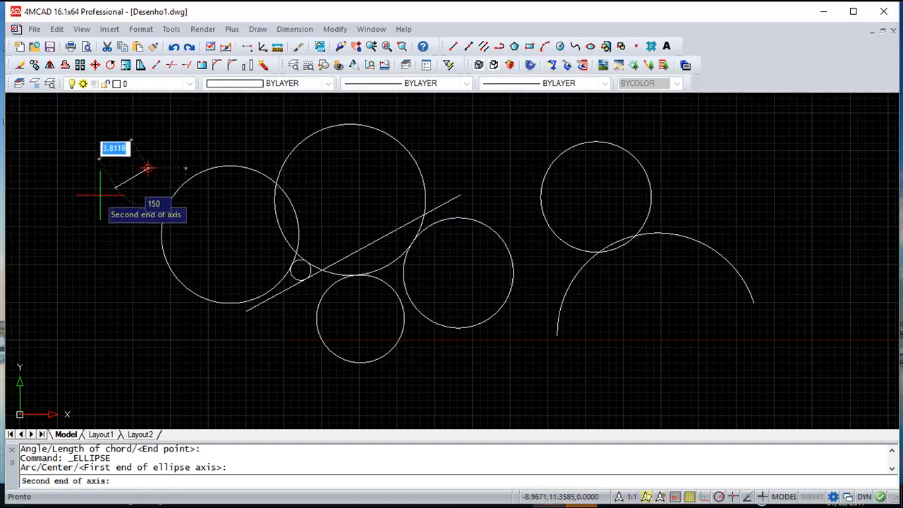
pyautogui.click(60, 217)
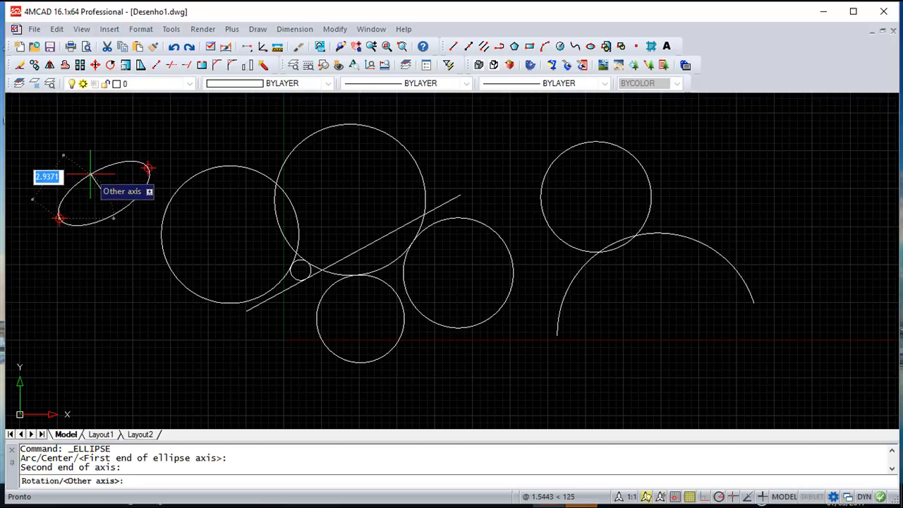
pyautogui.click(90, 173)
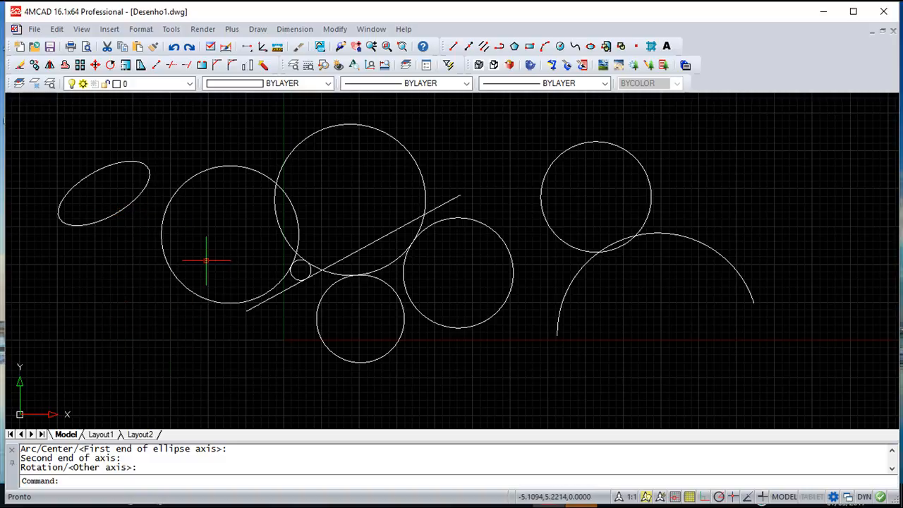
# Step: Place a single point above the diagonal line's upper end, between the radius 5 circle and the converted circle
pyautogui.click(258, 30)
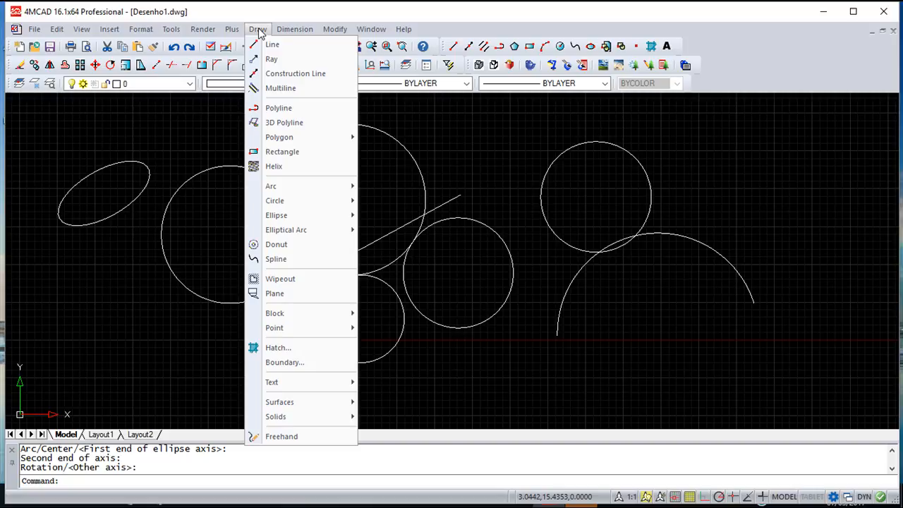
pyautogui.moveTo(334, 215)
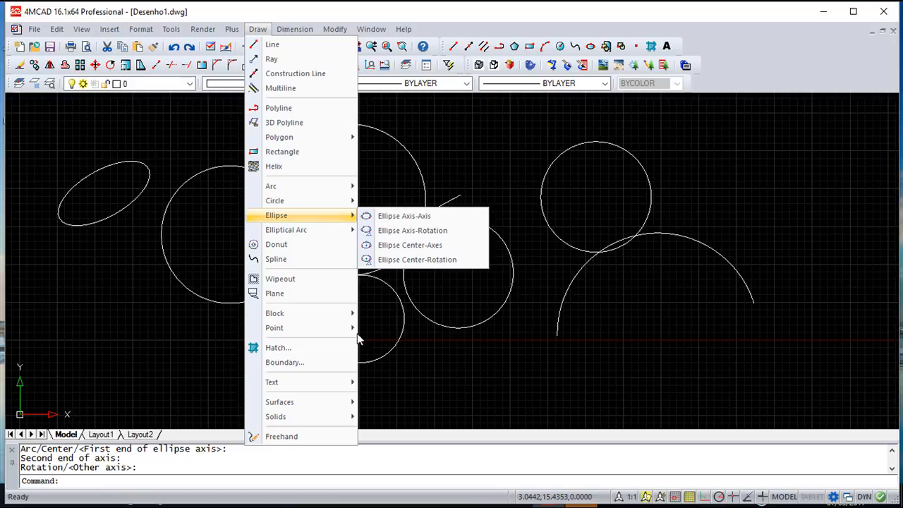
pyautogui.moveTo(293, 332)
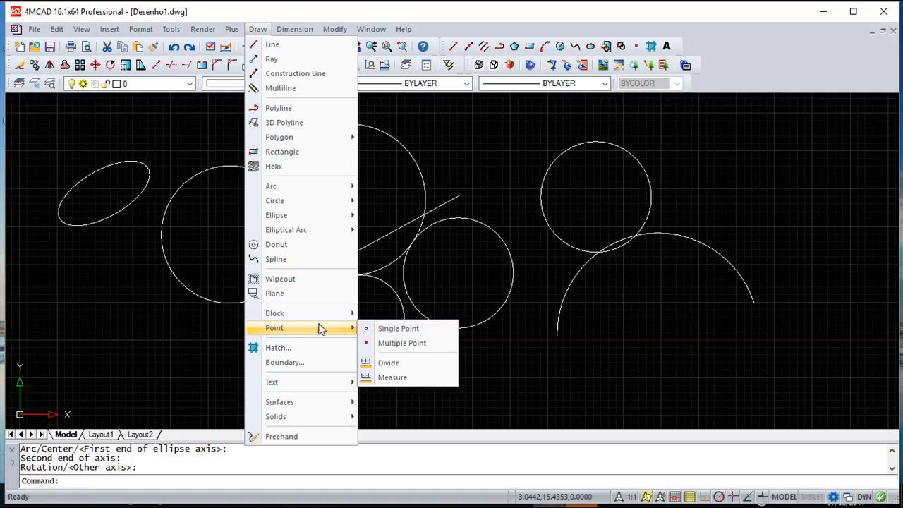
pyautogui.click(398, 329)
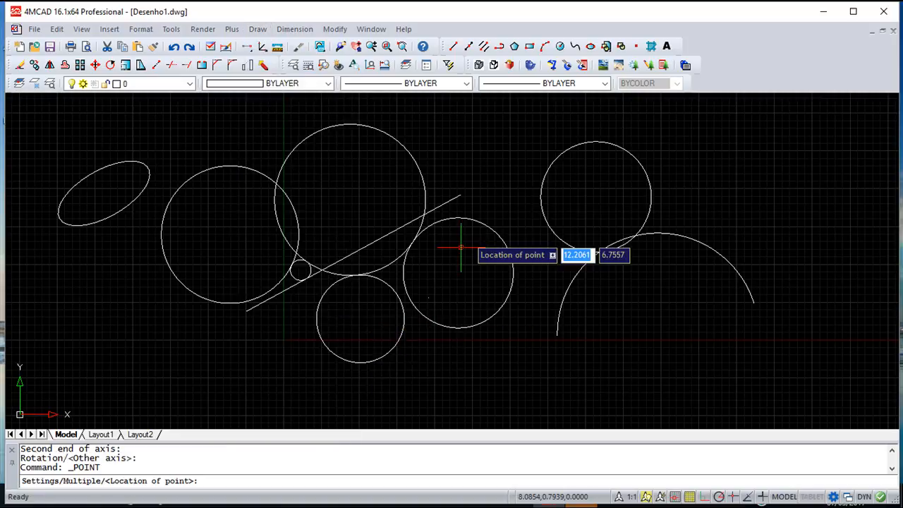
pyautogui.click(482, 150)
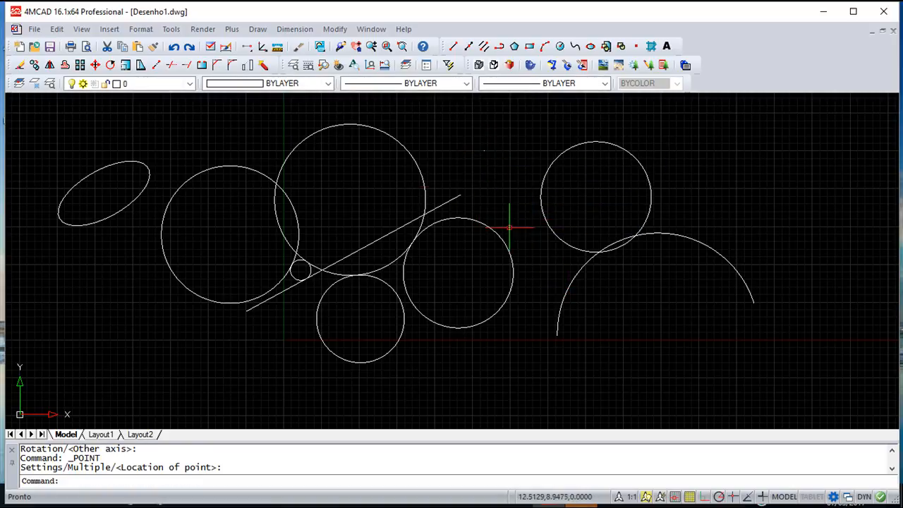
# Step: Place four more points with Multiple Point, two between the diagonal line's upper end and the converted circle, two lower down around the large arc's open side
pyautogui.click(257, 29)
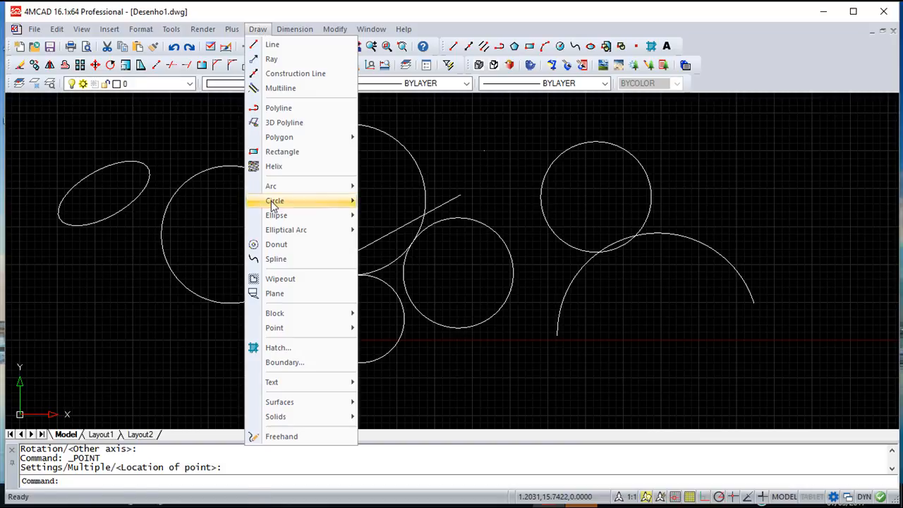
pyautogui.moveTo(289, 328)
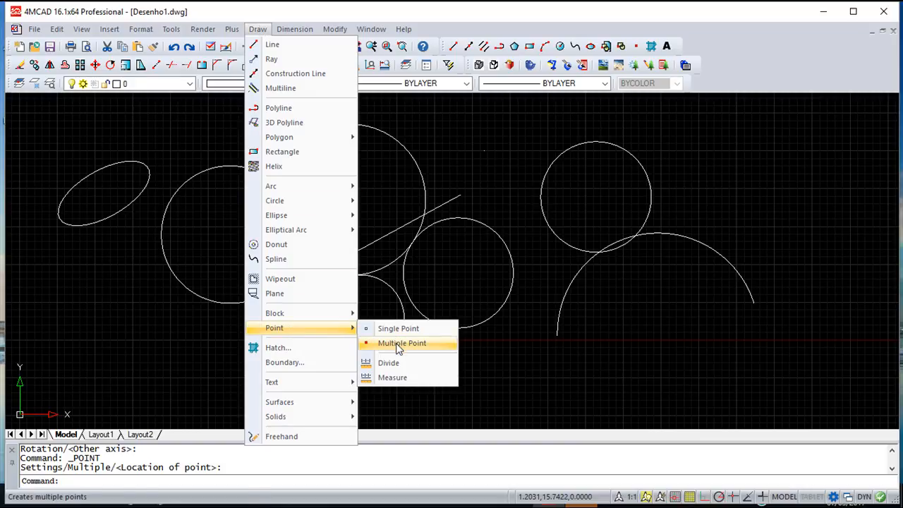
pyautogui.click(397, 345)
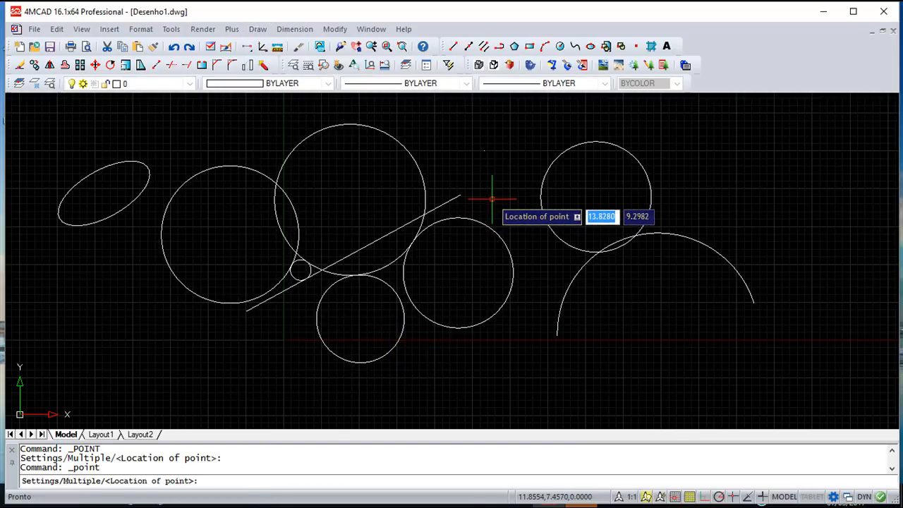
pyautogui.click(528, 239)
pyautogui.click(514, 340)
pyautogui.click(604, 358)
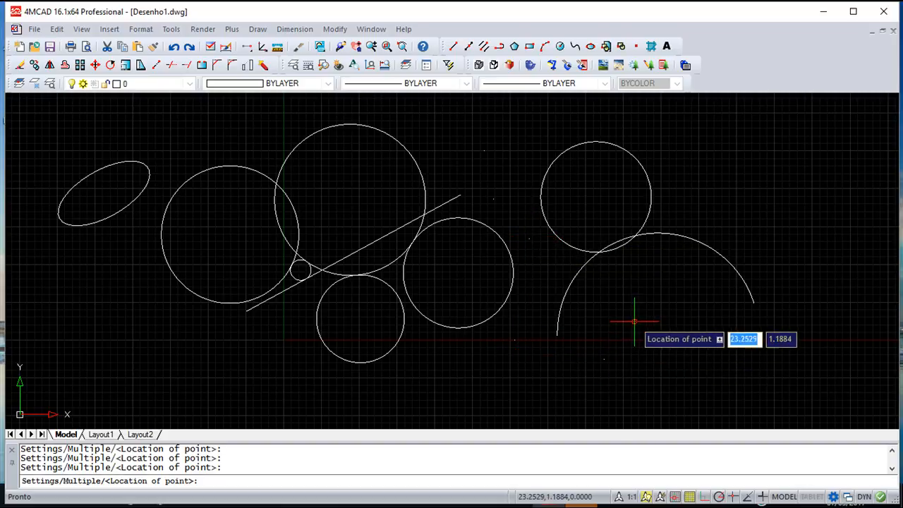
pyautogui.press('Escape')
pyautogui.press('Escape')
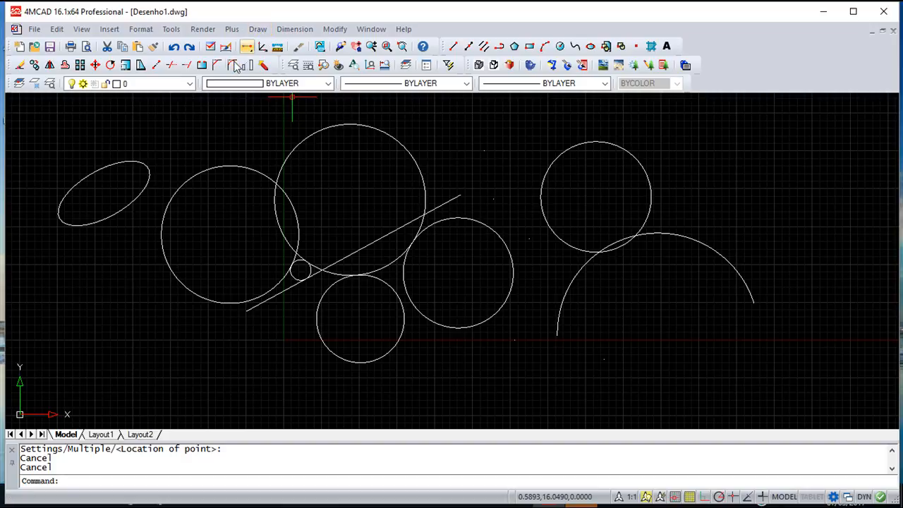
# Step: Set the point display type to a circle with a cross through it, sized at 5% of screen size
pyautogui.click(138, 30)
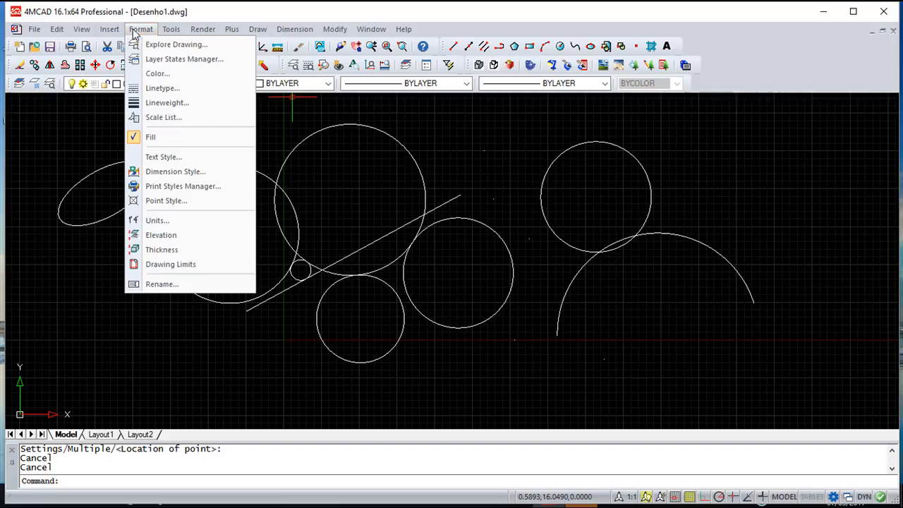
pyautogui.click(169, 201)
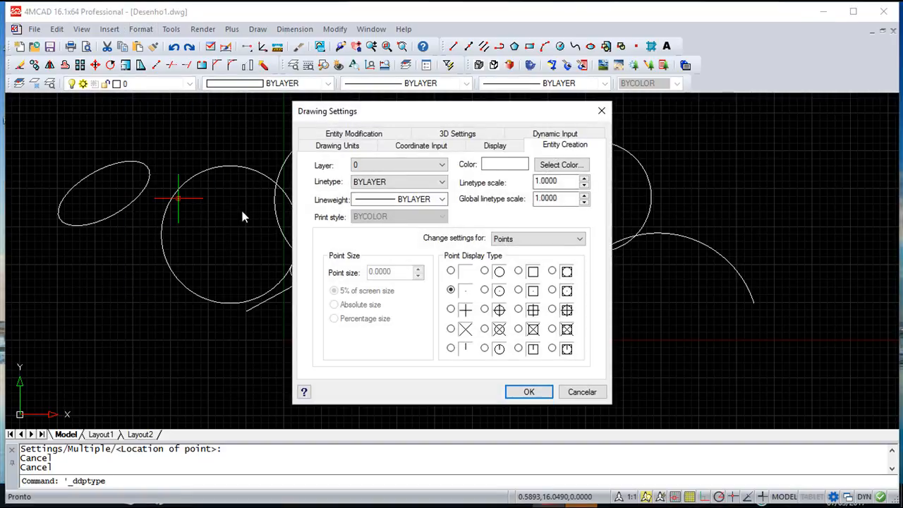
pyautogui.moveTo(456, 114); pyautogui.dragTo(358, 117)
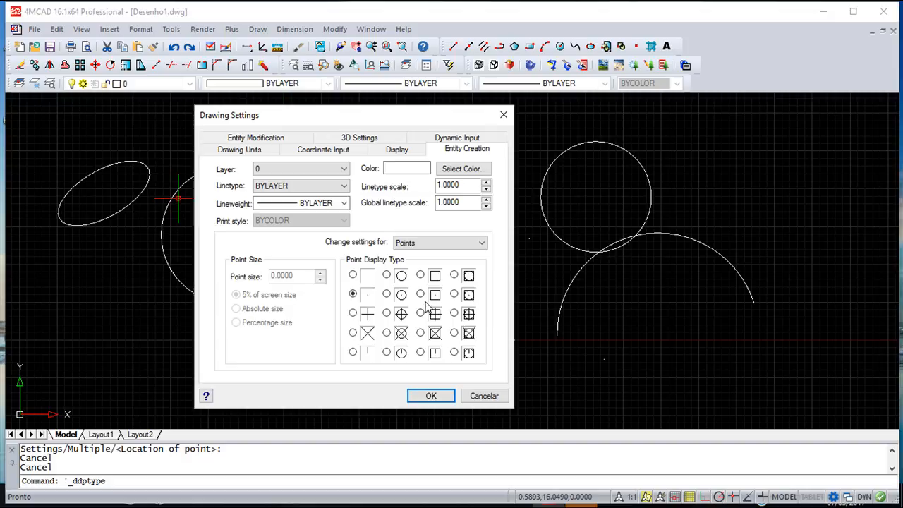
pyautogui.click(387, 315)
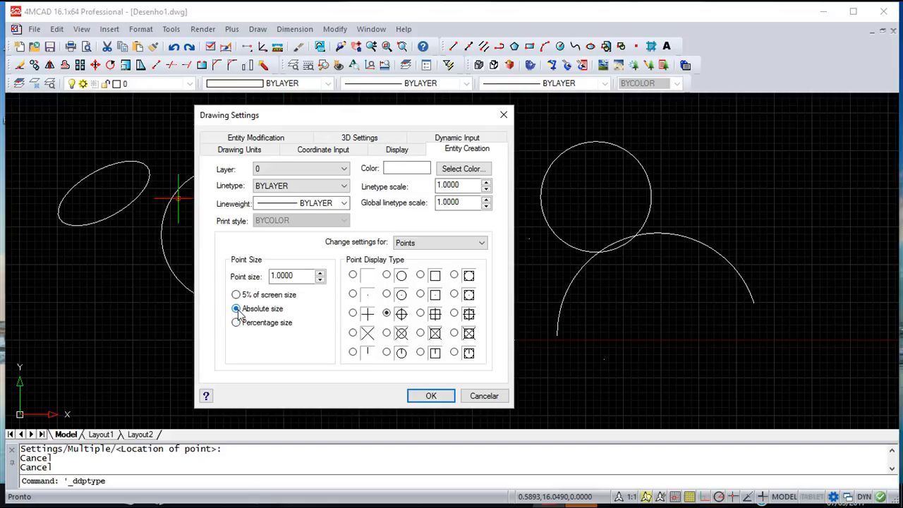
pyautogui.click(237, 295)
pyautogui.click(431, 396)
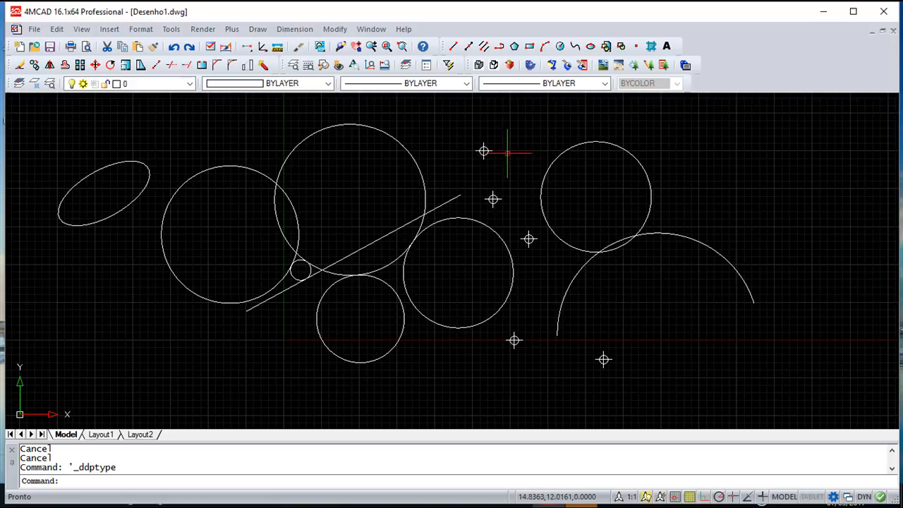
# Step: Divide the diagonal line into 8 equal segments with point markers
pyautogui.scroll(5, 371, 198)
pyautogui.scroll(-2, 370, 200)
pyautogui.moveTo(352, 258); pyautogui.dragTo(354, 214, button='middle')
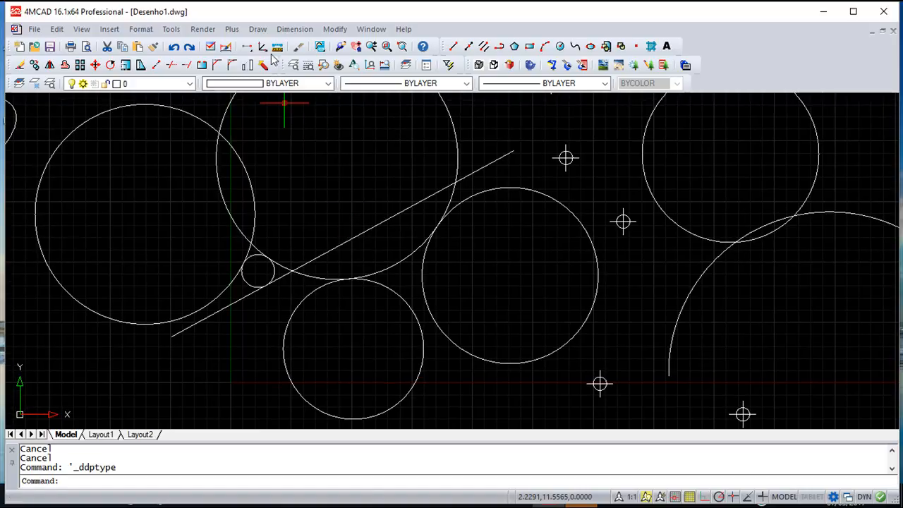
pyautogui.click(254, 32)
pyautogui.moveTo(257, 32)
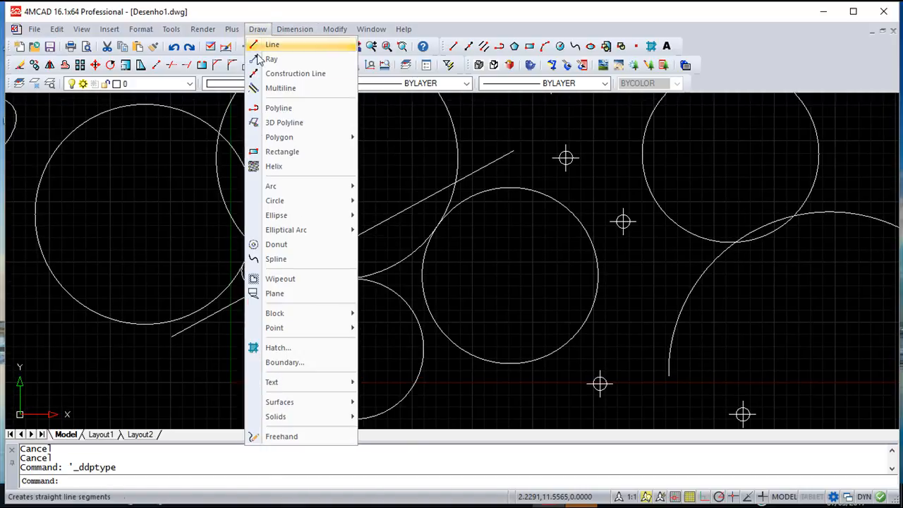
pyautogui.moveTo(273, 329)
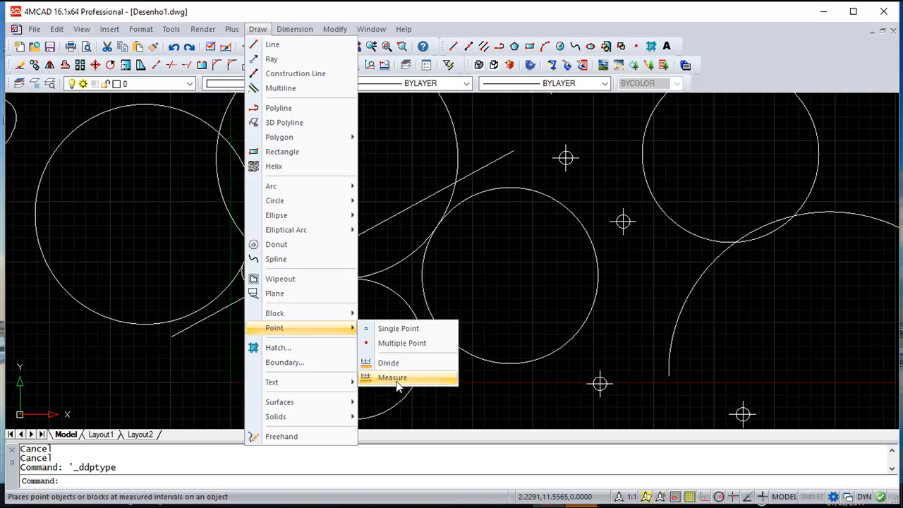
pyautogui.click(389, 363)
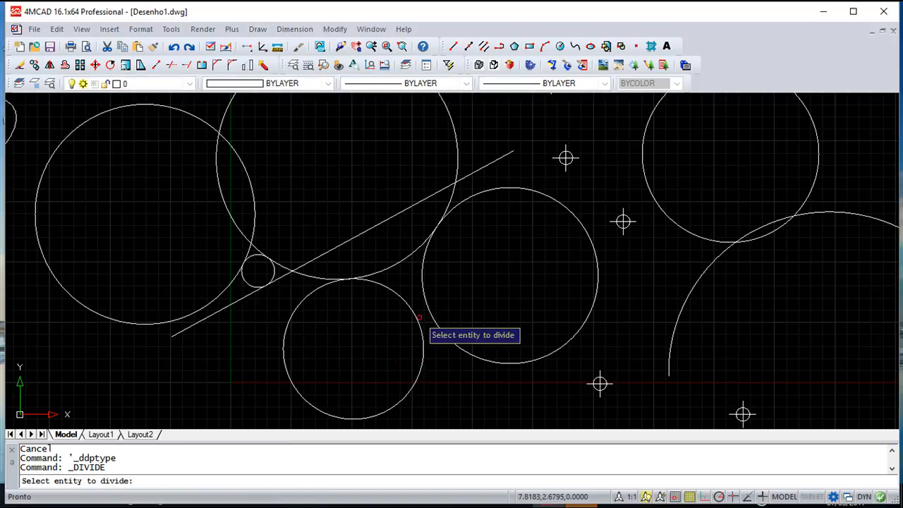
pyautogui.click(241, 299)
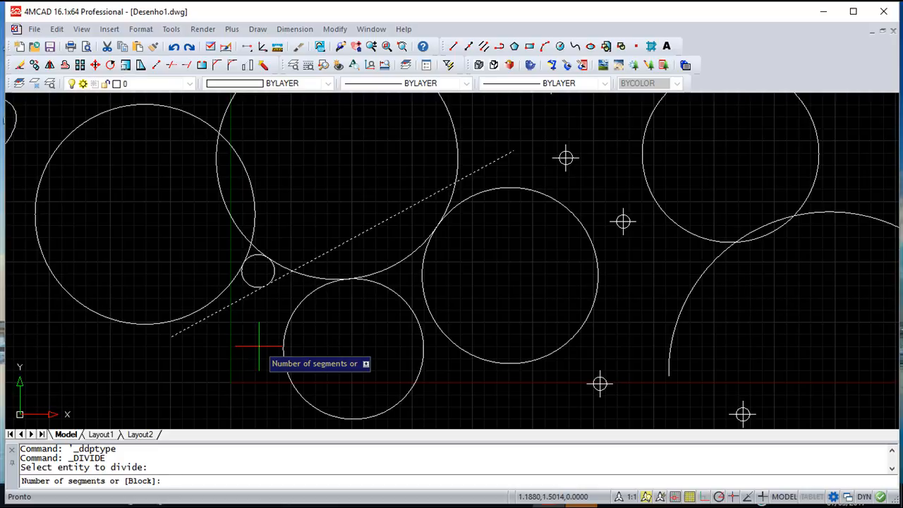
pyautogui.write('8')
pyautogui.press('Return')
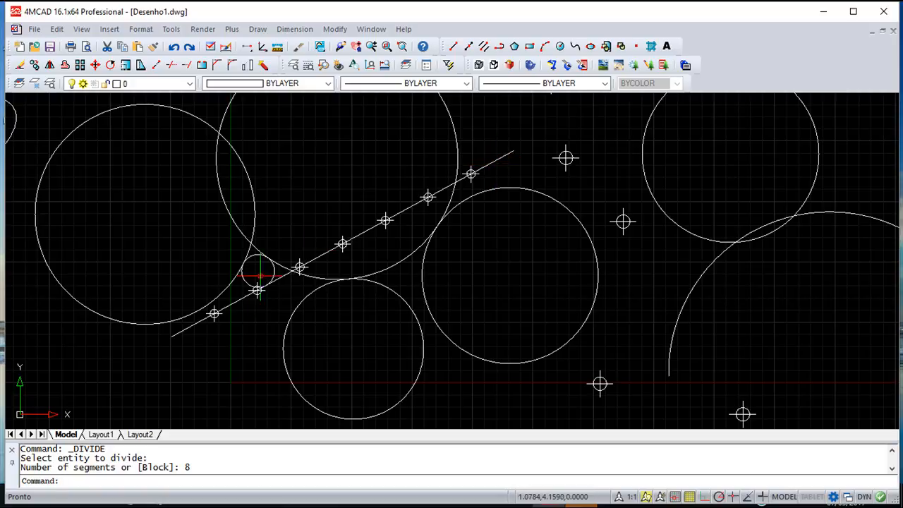
# Step: Place points along the large arc at measured intervals of 1.5, starting from its right end
pyautogui.moveTo(497, 265); pyautogui.dragTo(413, 244, button='middle')
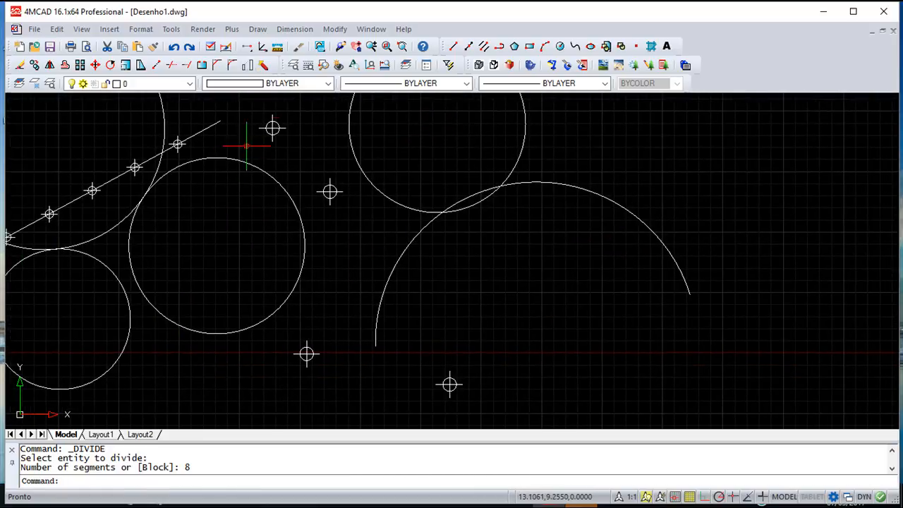
pyautogui.click(258, 29)
pyautogui.moveTo(289, 328)
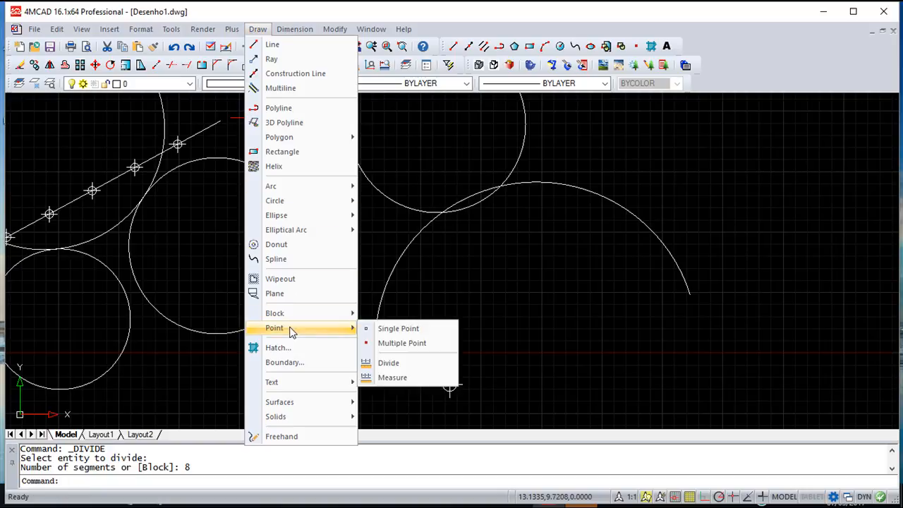
pyautogui.click(392, 378)
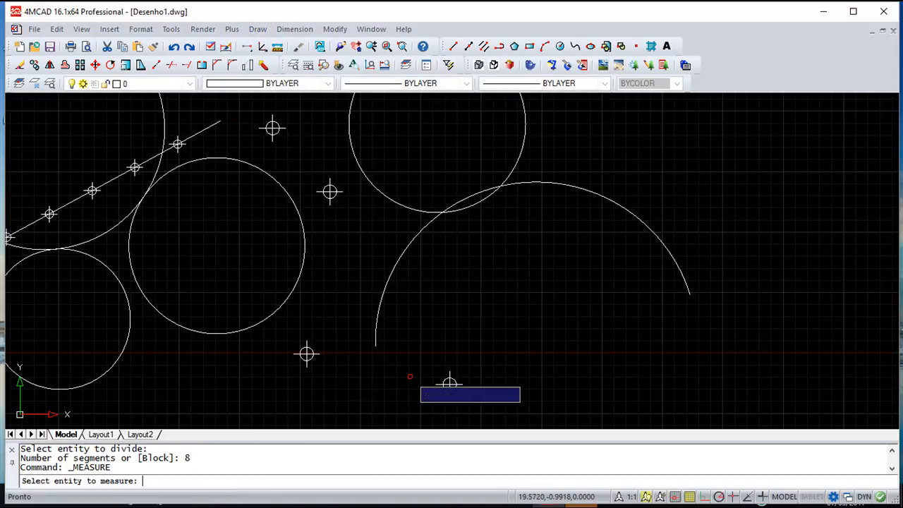
pyautogui.click(379, 303)
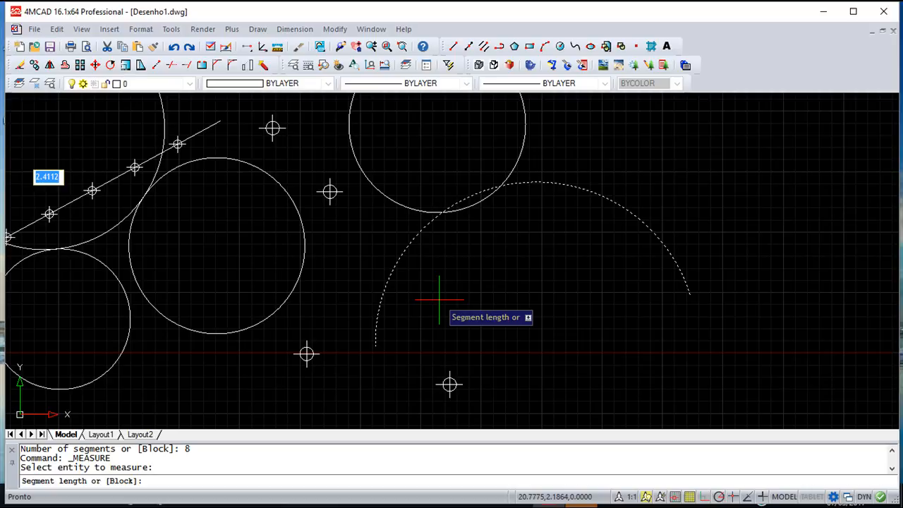
pyautogui.write('1.5')
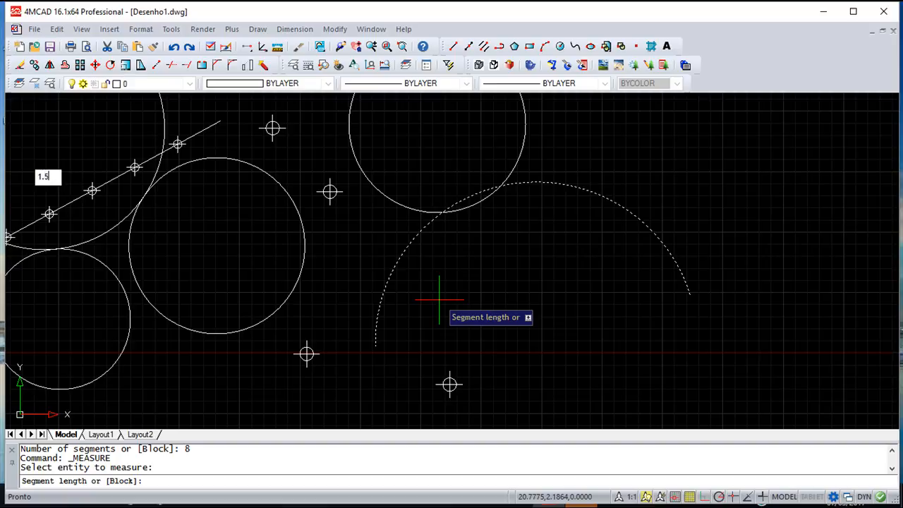
pyautogui.press('Return')
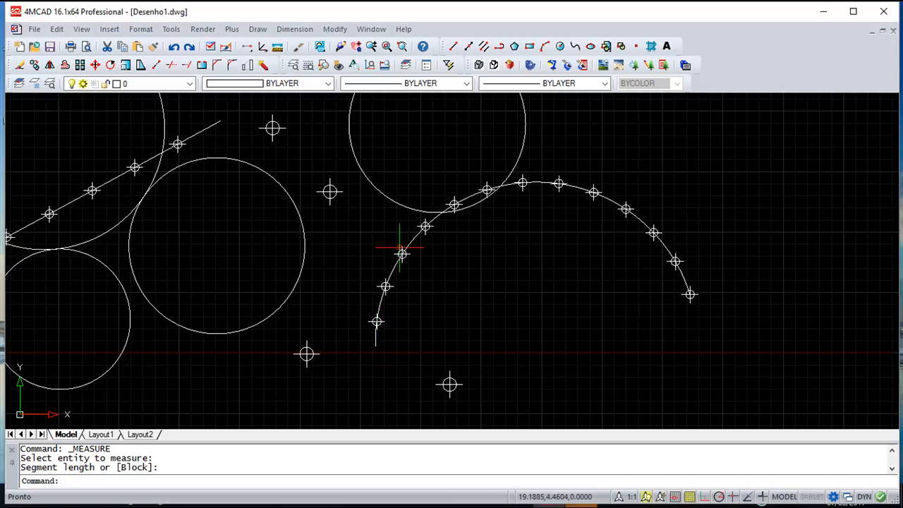
# Step: Examine the spacing of the measured points along the large arc and the leftover piece at its left end
pyautogui.scroll(3, 689, 302)
pyautogui.scroll(-3, 689, 262)
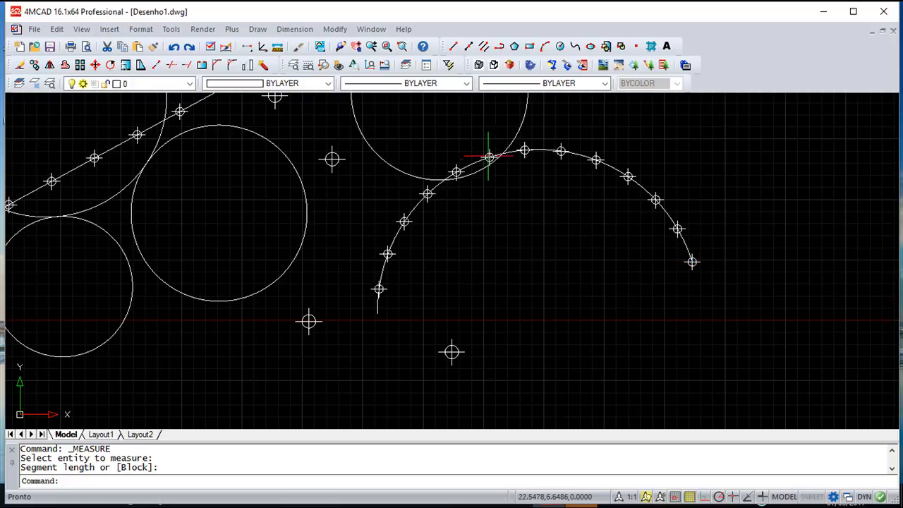
pyautogui.scroll(3, 407, 287)
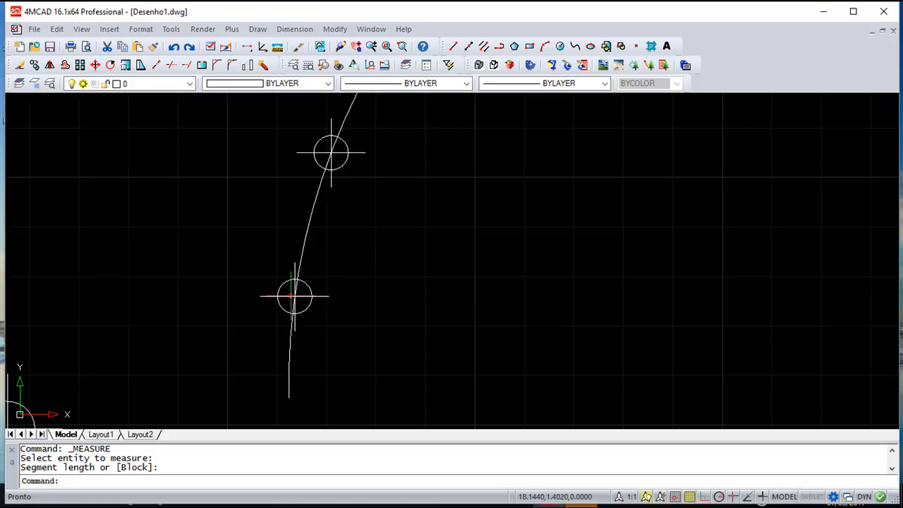
pyautogui.scroll(-5, 318, 189)
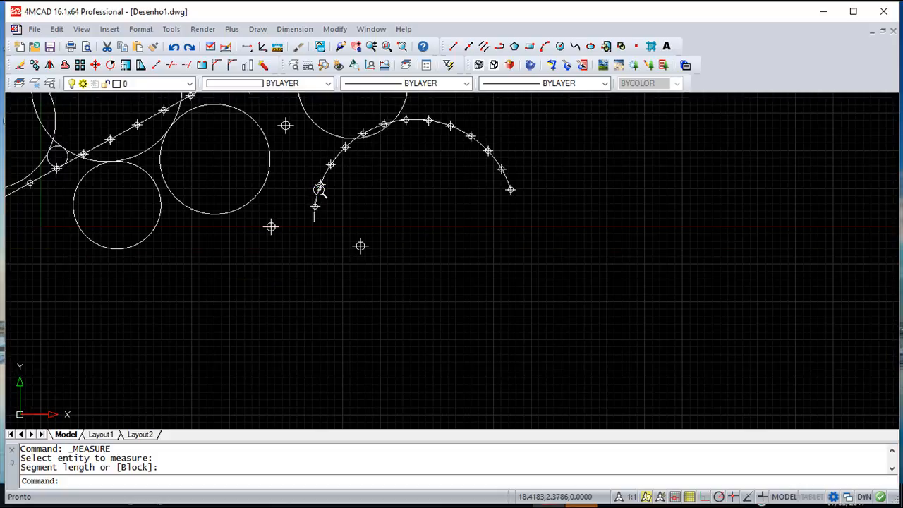
pyautogui.scroll(2, 333, 237)
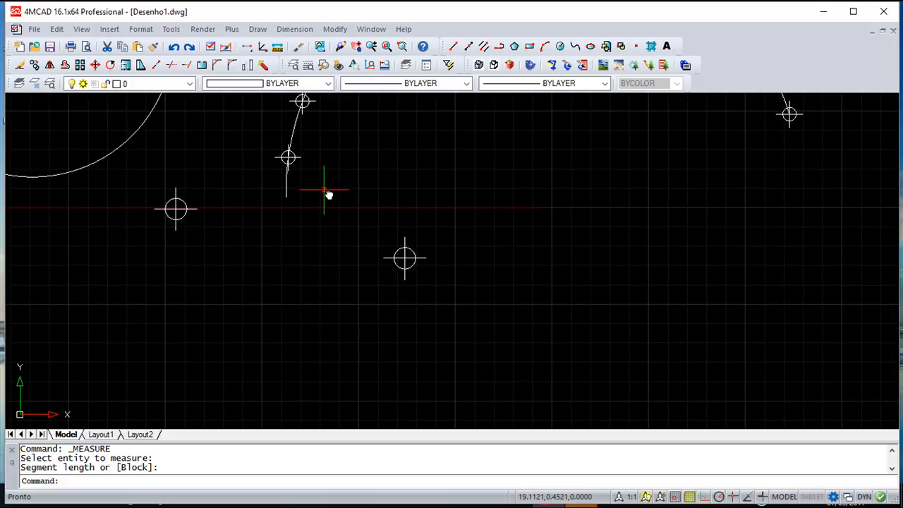
pyautogui.moveTo(328, 194); pyautogui.dragTo(393, 263, button='middle')
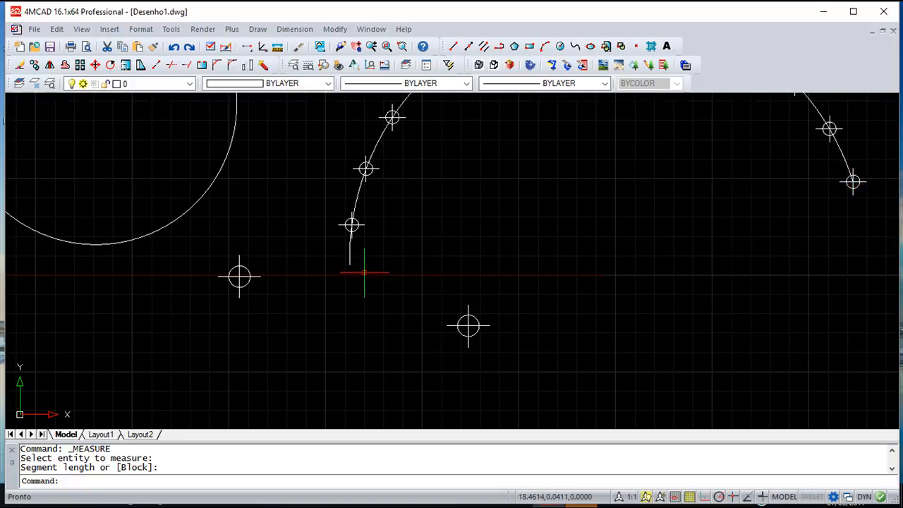
pyautogui.scroll(-3, 365, 275)
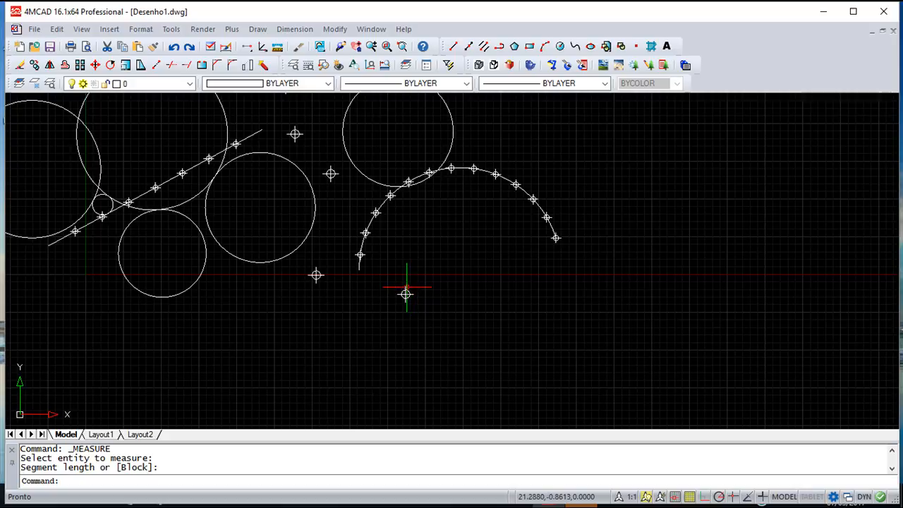
pyautogui.scroll(-2, 406, 291)
pyautogui.moveTo(409, 290); pyautogui.dragTo(530, 294, button='middle')
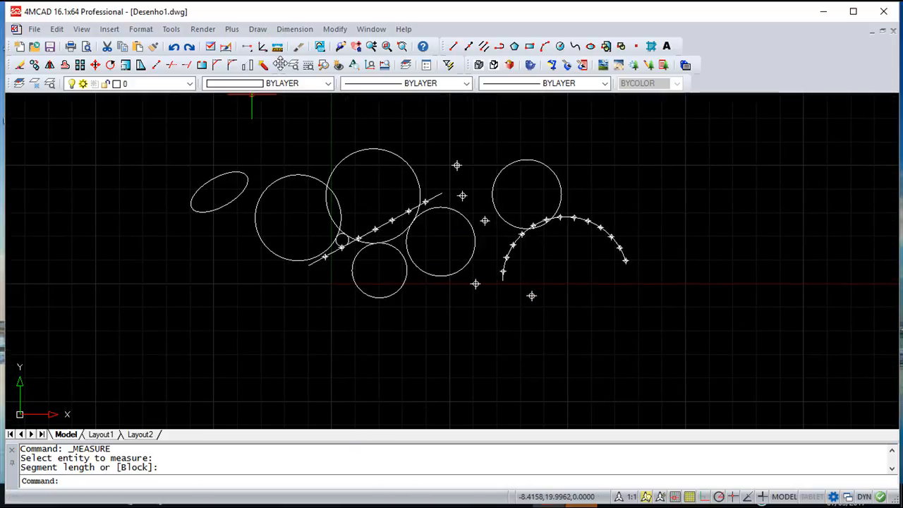
# Step: Draw a single ray starting just below the large arc's right end and rising steeply to the right
pyautogui.click(257, 29)
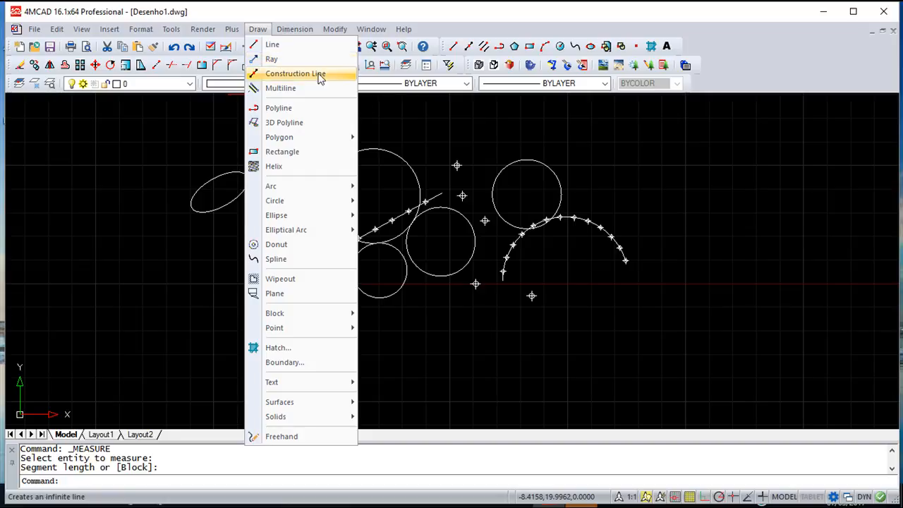
pyautogui.click(287, 60)
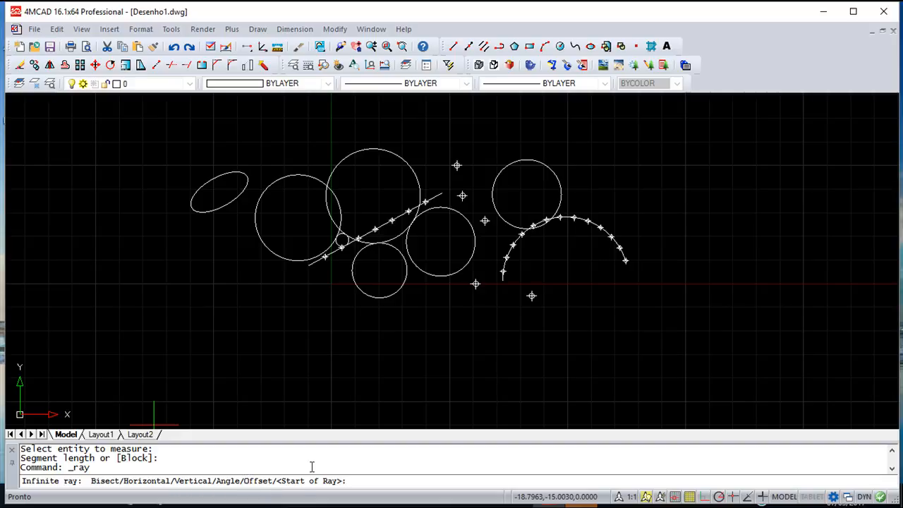
pyautogui.click(641, 294)
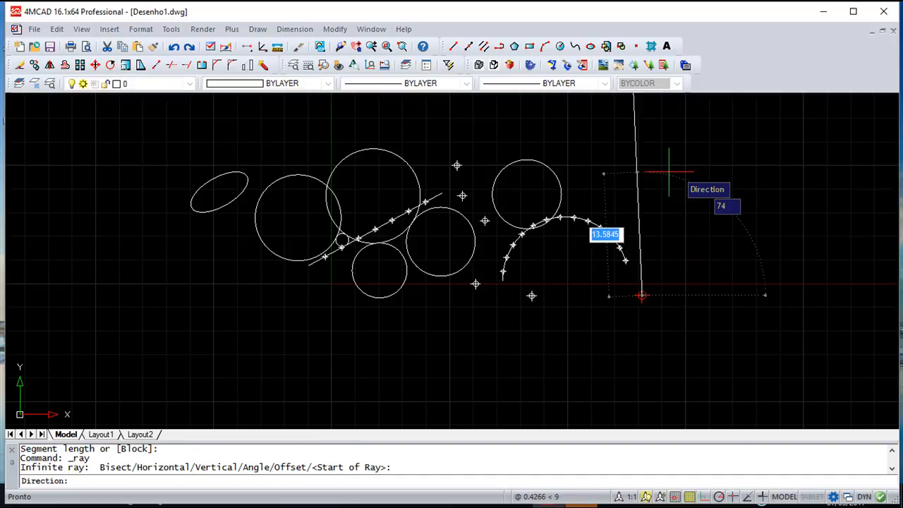
pyautogui.click(704, 181)
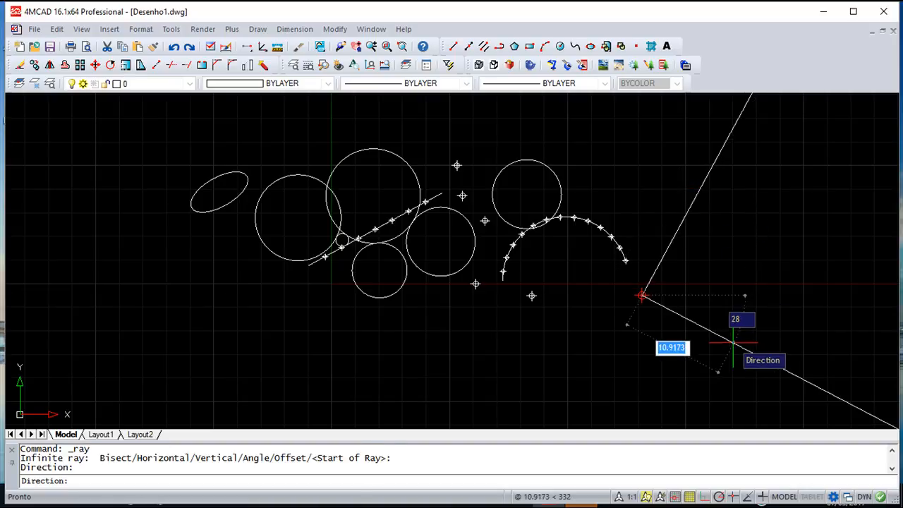
pyautogui.press('Escape')
pyautogui.press('Escape')
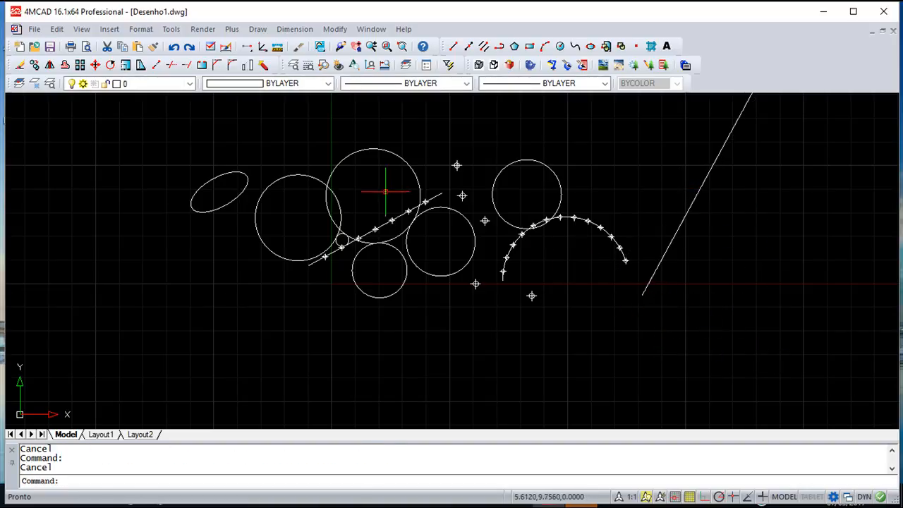
# Step: Draw a horizontal ray running rightward below the circles and the large arc
pyautogui.click(257, 30)
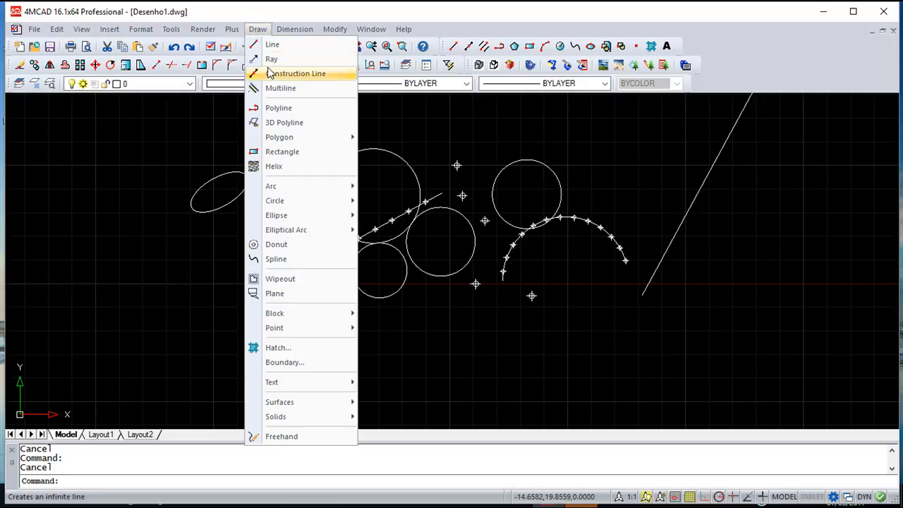
pyautogui.click(271, 61)
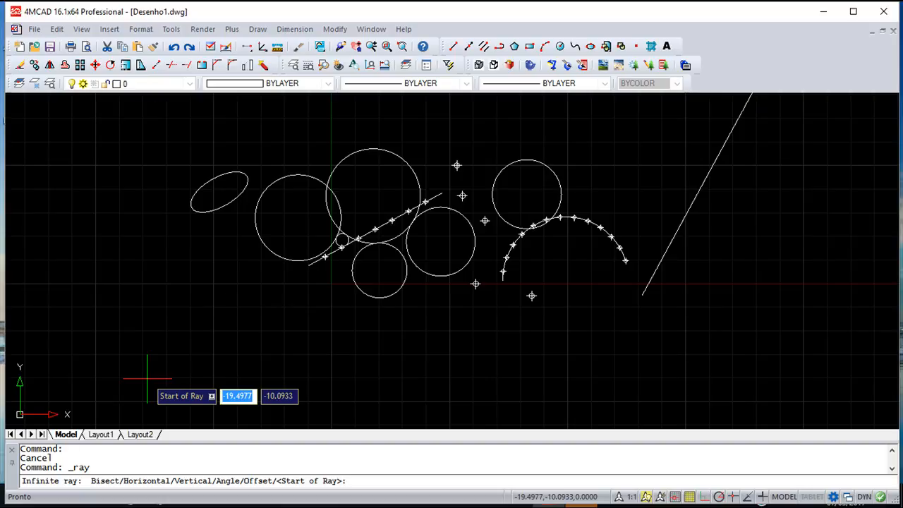
pyautogui.write('h')
pyautogui.press('Return')
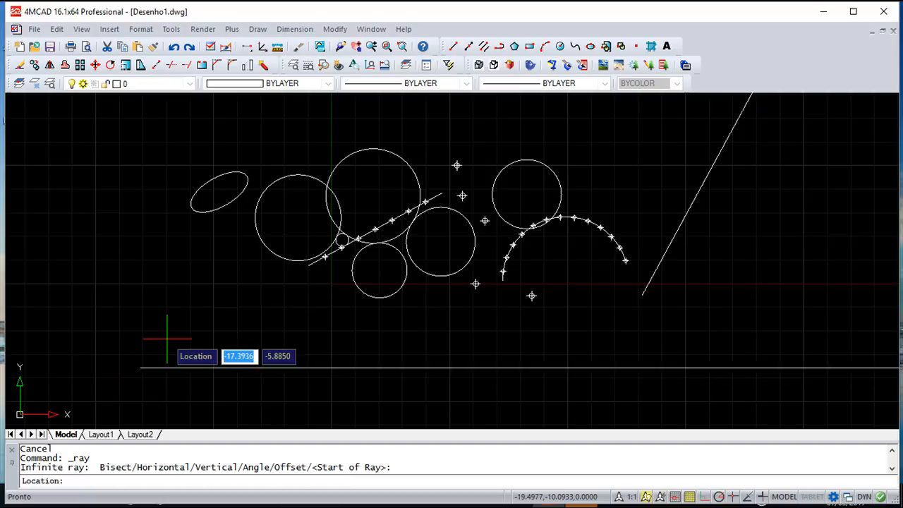
pyautogui.click(338, 338)
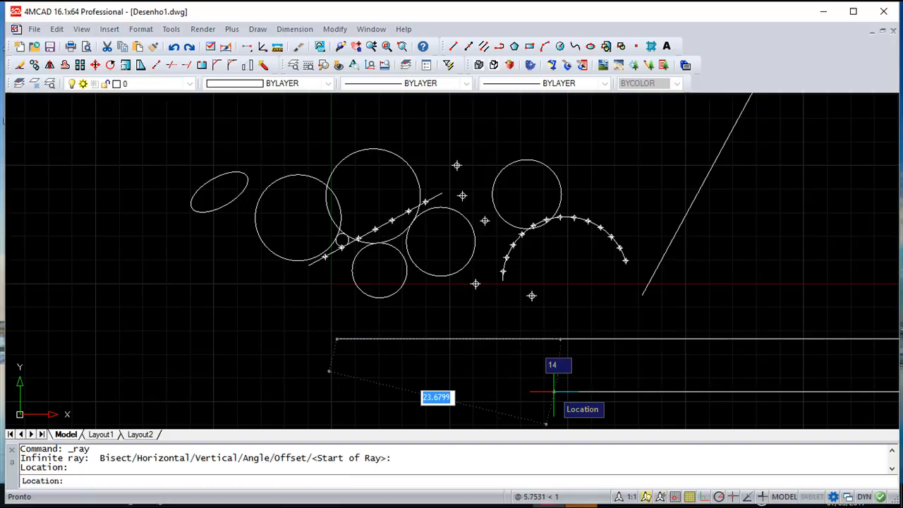
pyautogui.press('Escape')
pyautogui.press('Escape')
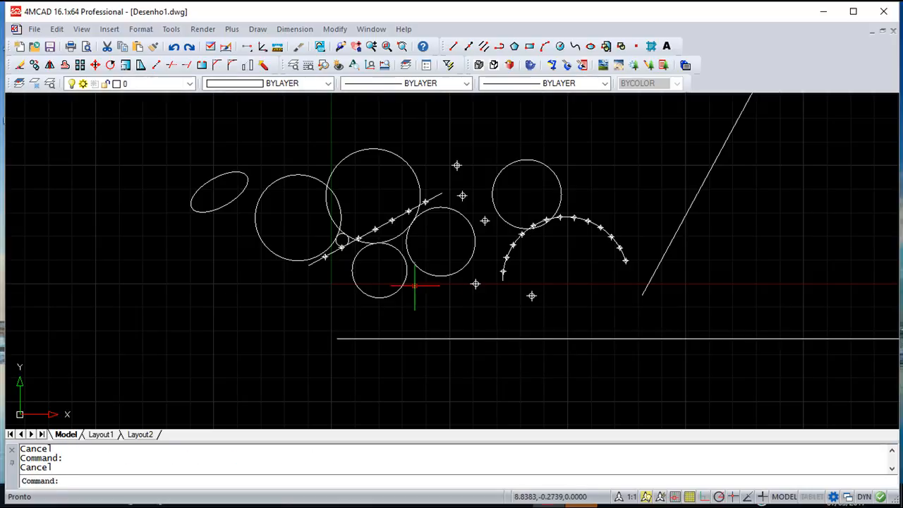
# Step: Draw a V of two connected lines left of the circles, with sides about 17.3 and 12.9 units long
pyautogui.click(261, 31)
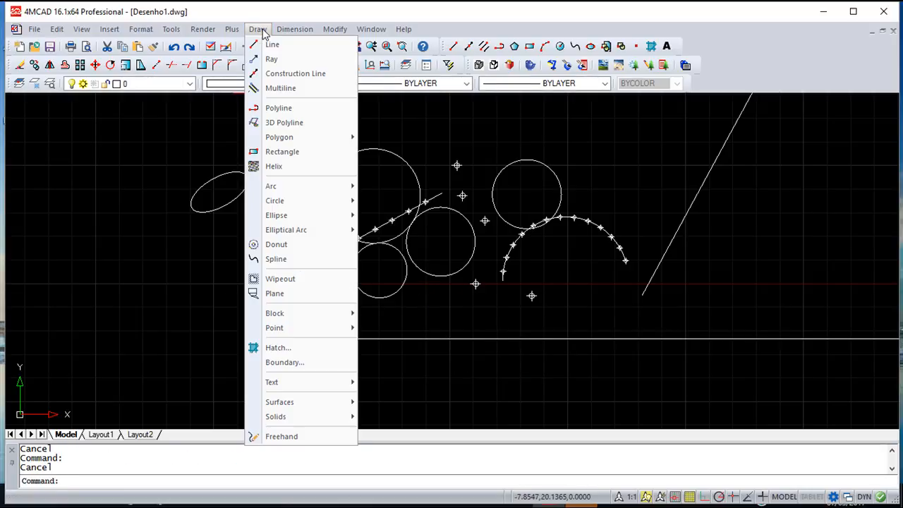
pyautogui.click(272, 44)
pyautogui.click(75, 222)
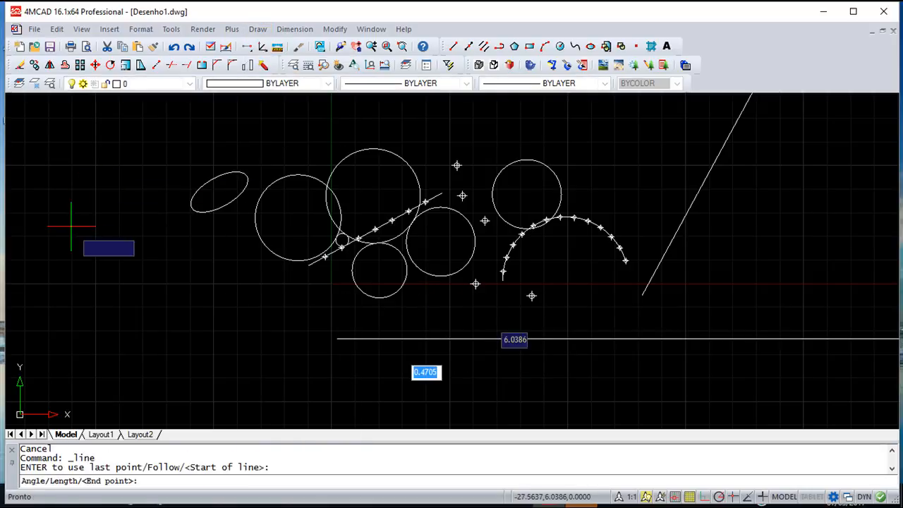
pyautogui.click(176, 351)
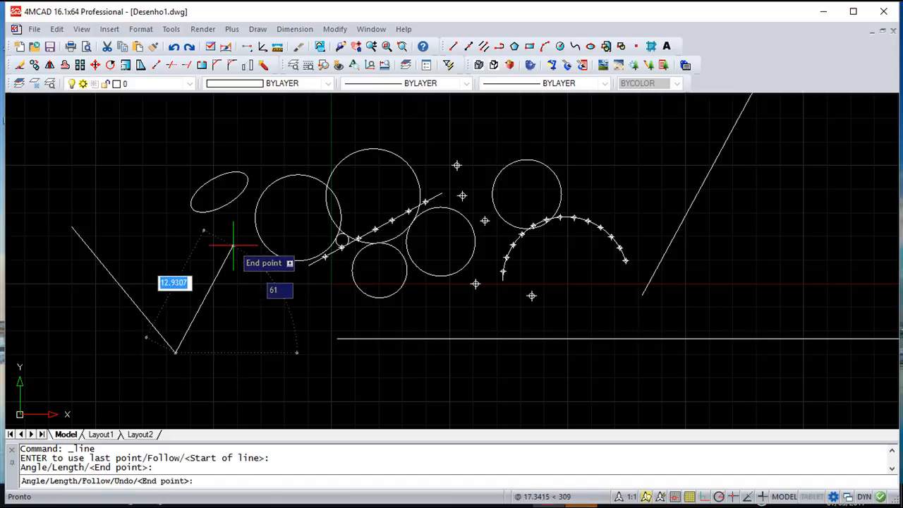
pyautogui.click(233, 247)
pyautogui.press('Escape')
pyautogui.press('Escape')
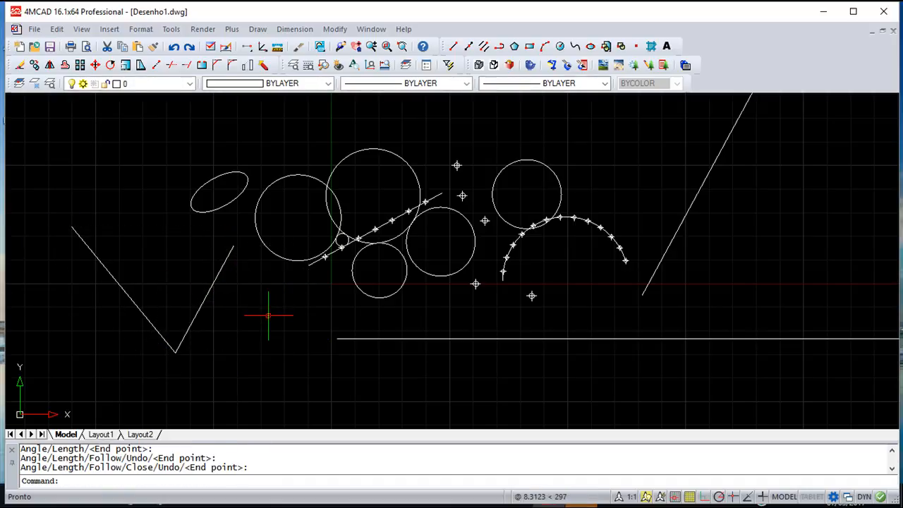
# Step: Try to draw a bisecting ray from the V's vertex, starting the angle at the right side's upper endpoint
pyautogui.click(258, 29)
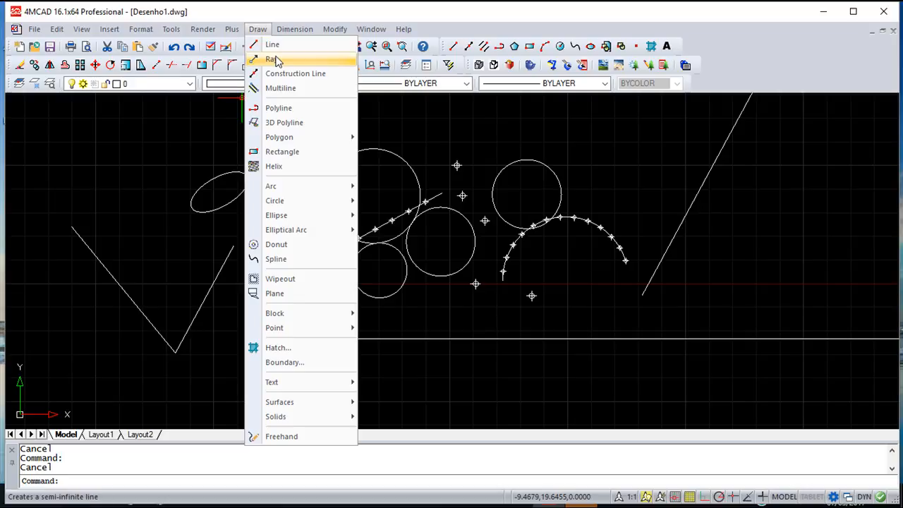
pyautogui.click(274, 60)
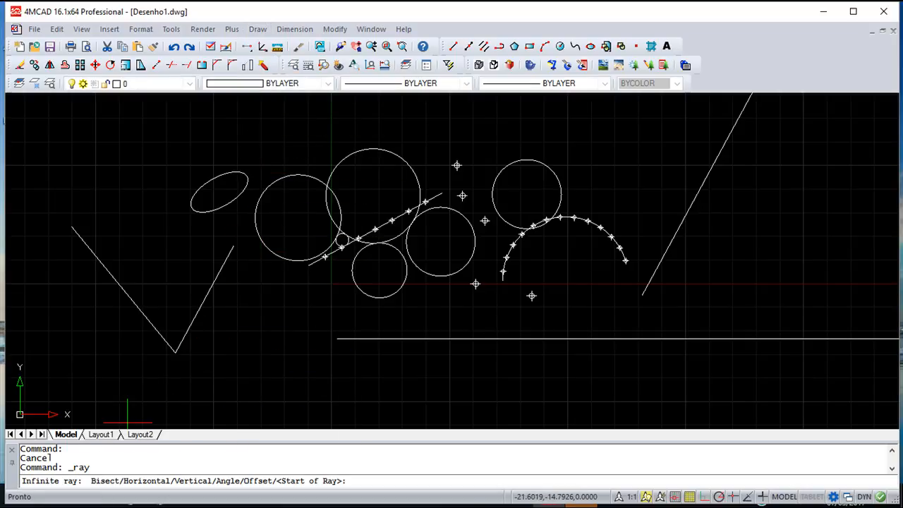
pyautogui.write('b')
pyautogui.press('Return')
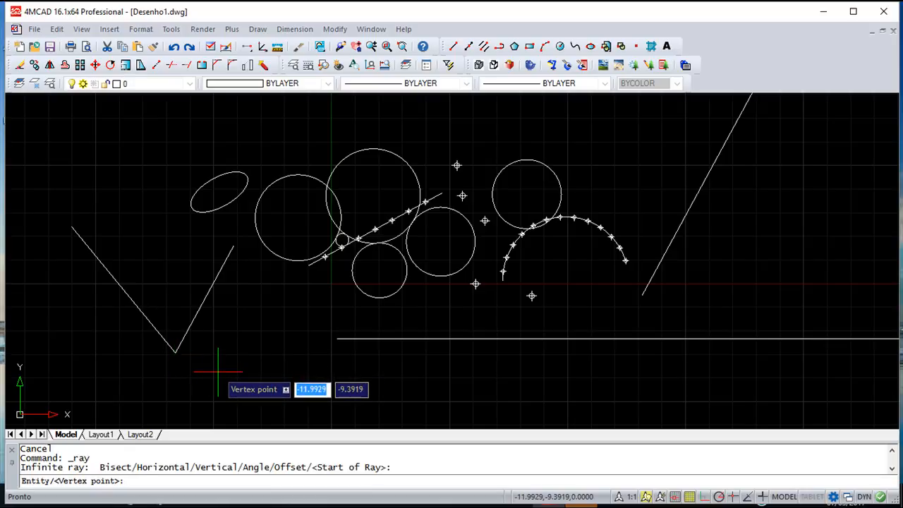
pyautogui.keyDown('shift'); pyautogui.rightClick(214, 365); pyautogui.keyUp('shift')
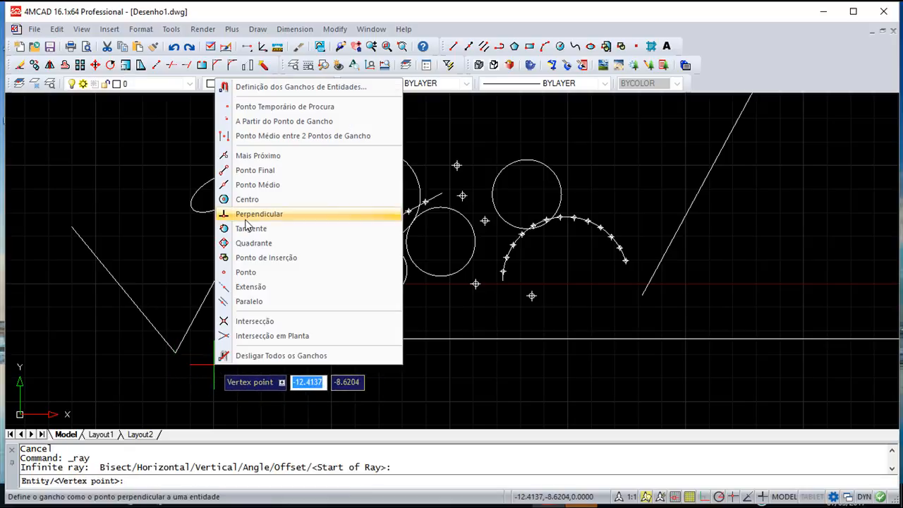
pyautogui.click(255, 170)
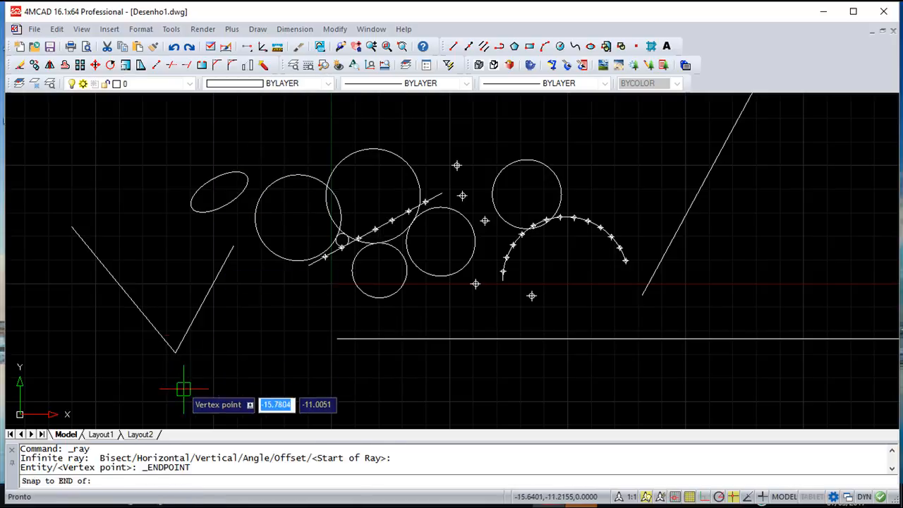
pyautogui.click(173, 348)
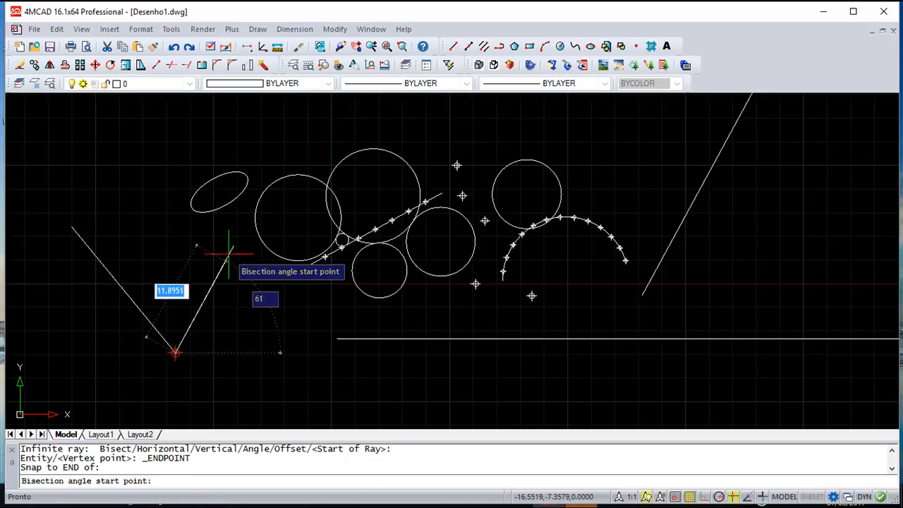
pyautogui.keyDown('shift'); pyautogui.rightClick(269, 321); pyautogui.keyUp('shift')
pyautogui.click(313, 124)
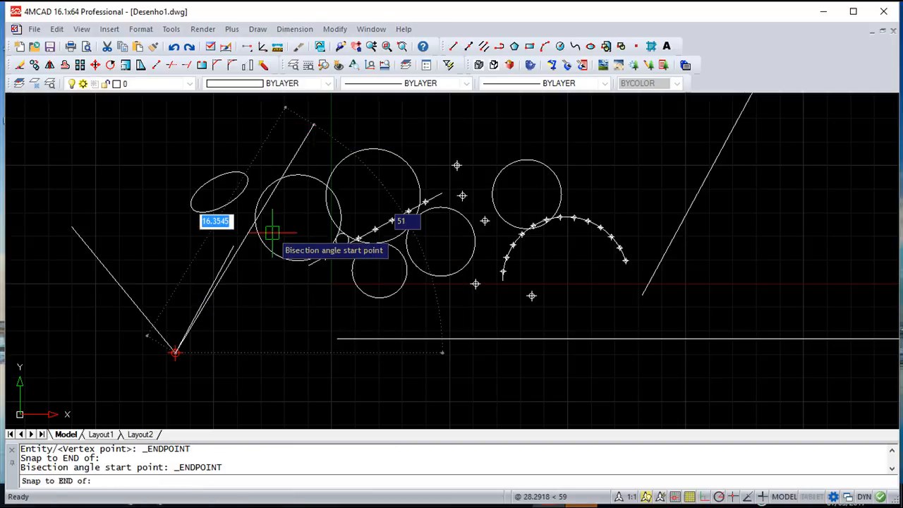
pyautogui.click(232, 244)
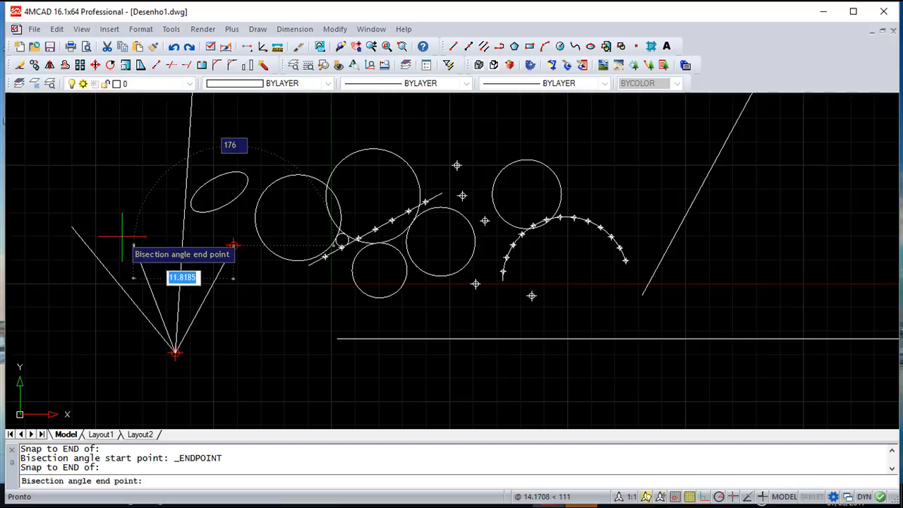
pyautogui.press('Escape')
pyautogui.press('Escape')
pyautogui.press('Escape')
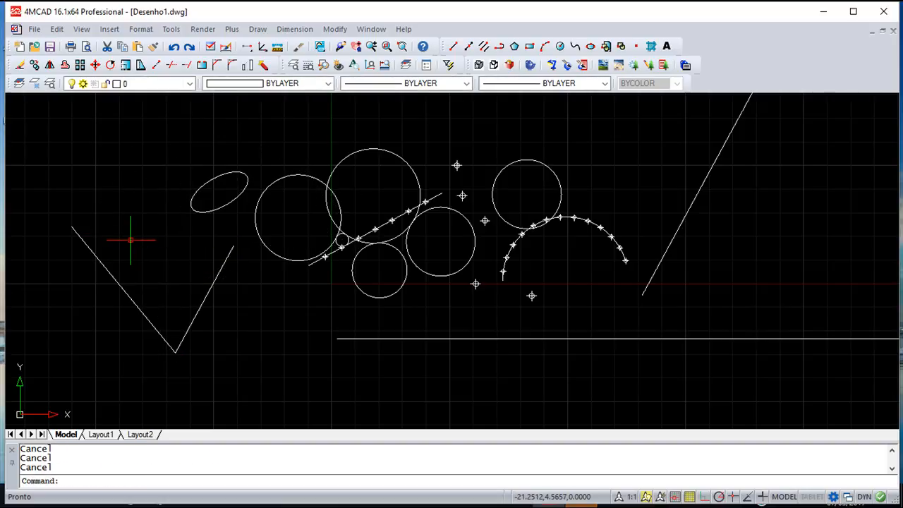
# Step: Try to draw a construction line through a point between the V and the horizontal ray
pyautogui.click(258, 30)
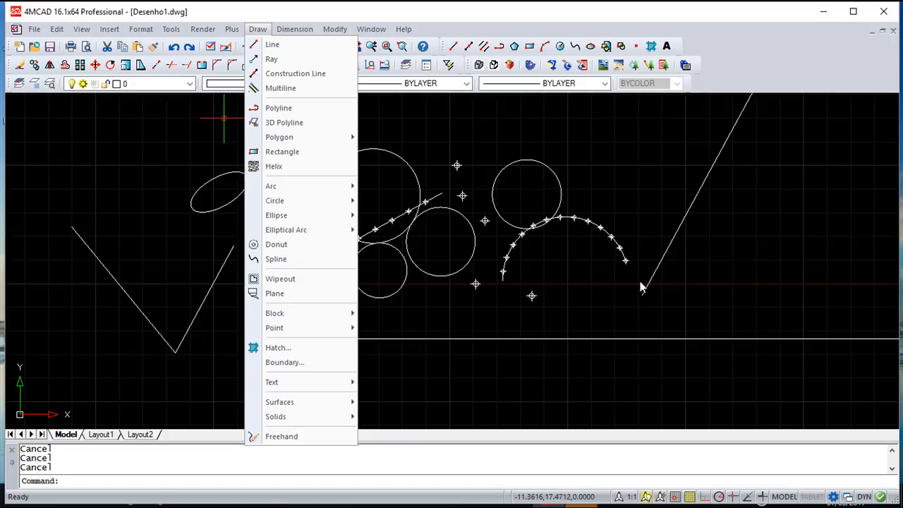
pyautogui.click(306, 73)
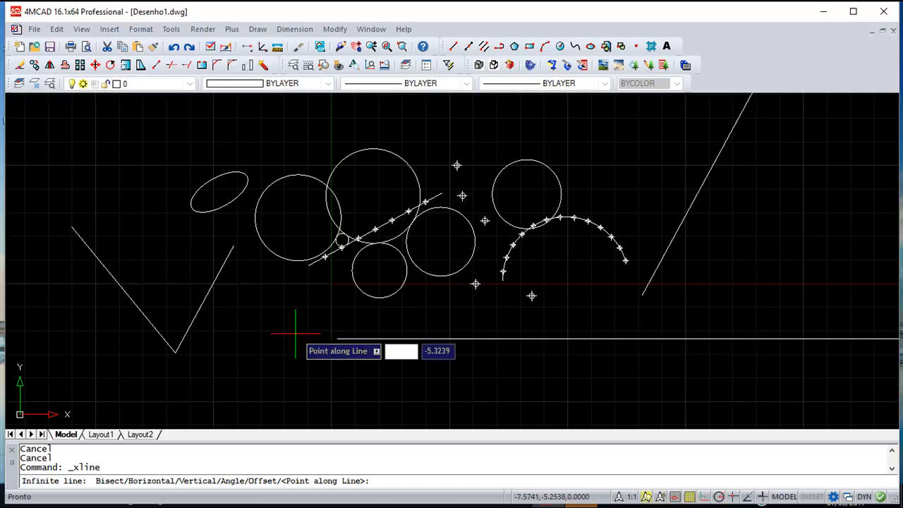
pyautogui.click(282, 309)
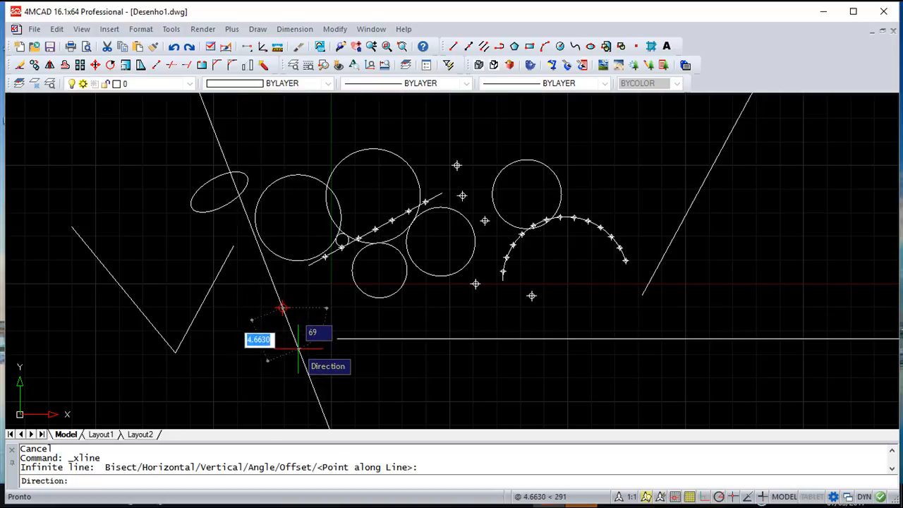
pyautogui.press('Escape')
pyautogui.press('Escape')
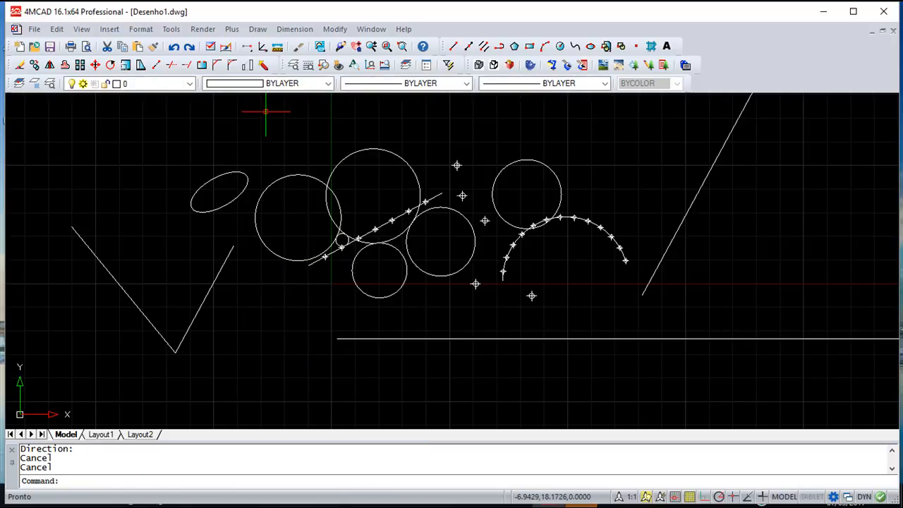
# Step: Sketch a freehand curve shaped like a reversed S above the existing shapes, using a segment length of 0.1
pyautogui.click(258, 31)
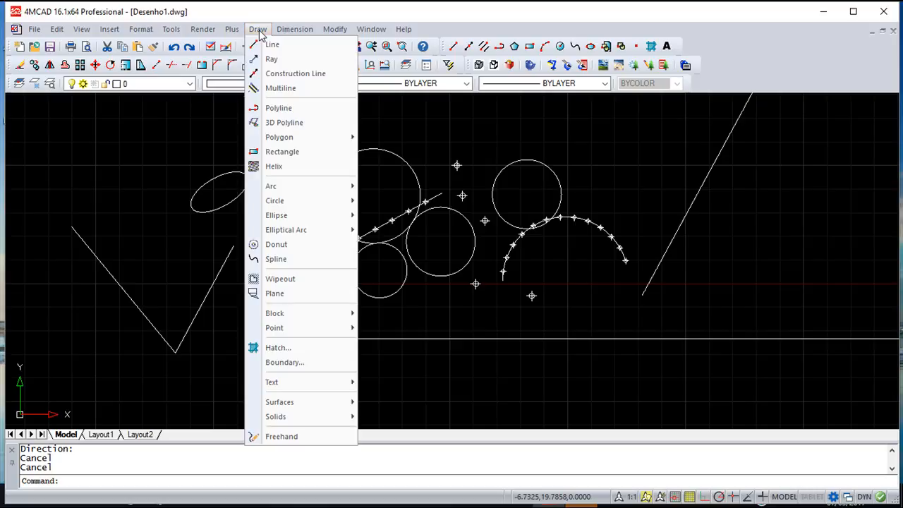
pyautogui.click(281, 437)
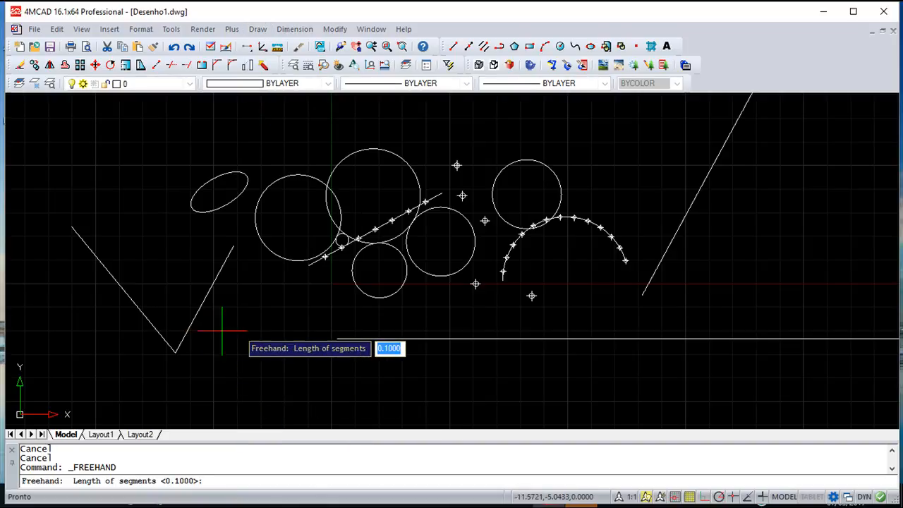
pyautogui.scroll(2, 266, 321)
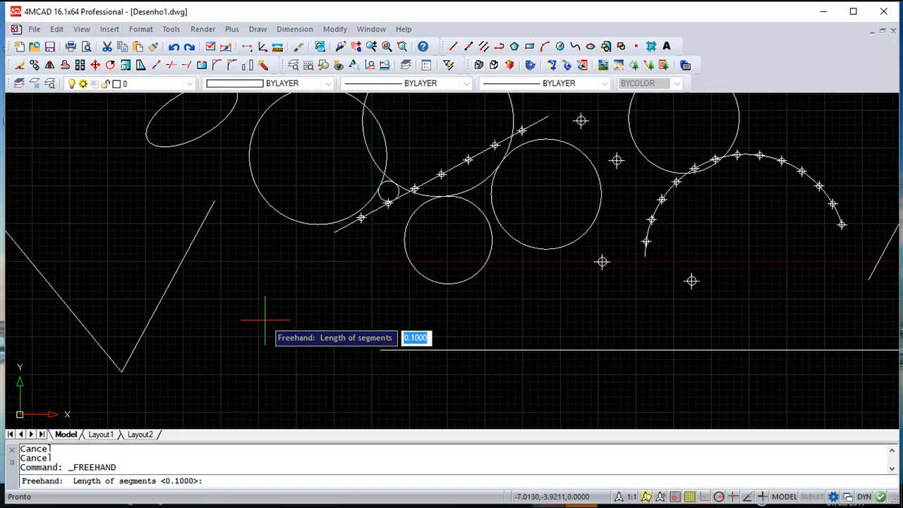
pyautogui.scroll(-5, 266, 321)
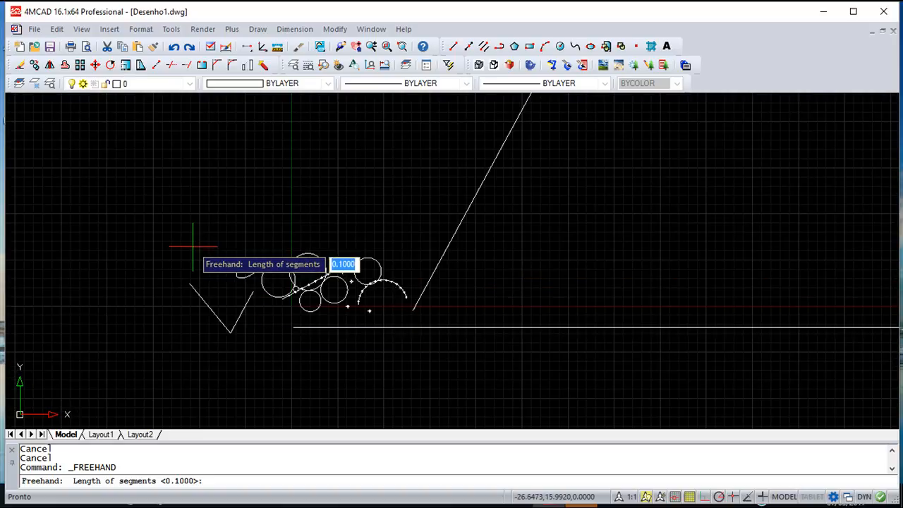
pyautogui.scroll(-3, 253, 311)
pyautogui.moveTo(290, 276); pyautogui.dragTo(310, 251, button='middle')
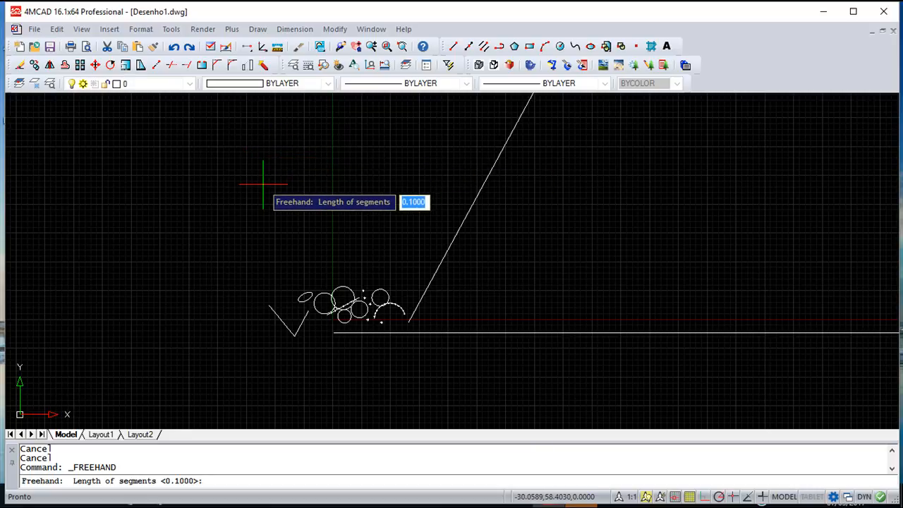
pyautogui.press('Return')
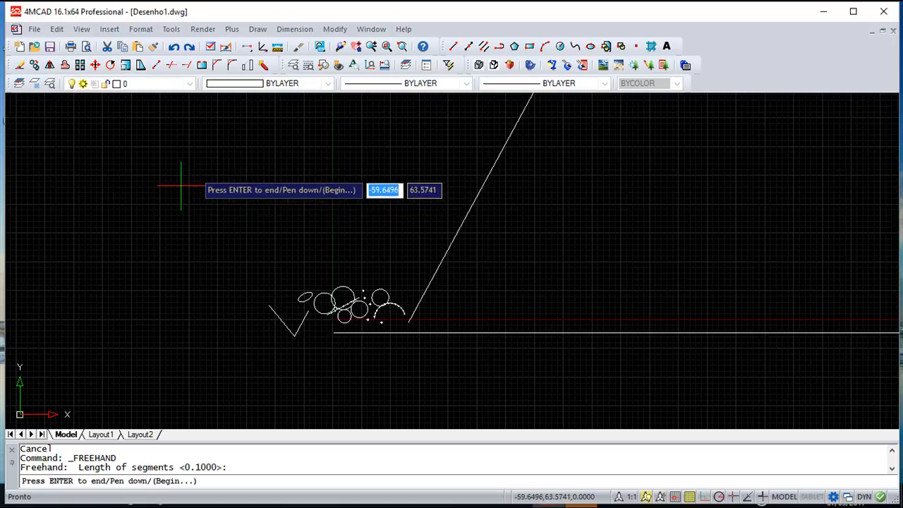
pyautogui.click(236, 175)
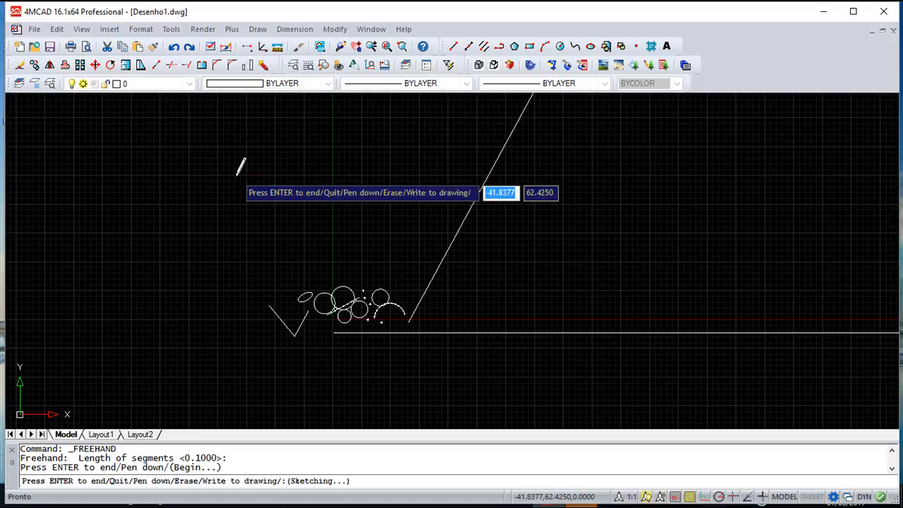
pyautogui.moveTo(238, 175)
pyautogui.mouseDown()
pyautogui.moveTo(298, 146)
pyautogui.moveTo(343, 151)
pyautogui.moveTo(366, 176)
pyautogui.moveTo(359, 196)
pyautogui.moveTo(268, 241)
pyautogui.moveTo(232, 271)
pyautogui.mouseUp()
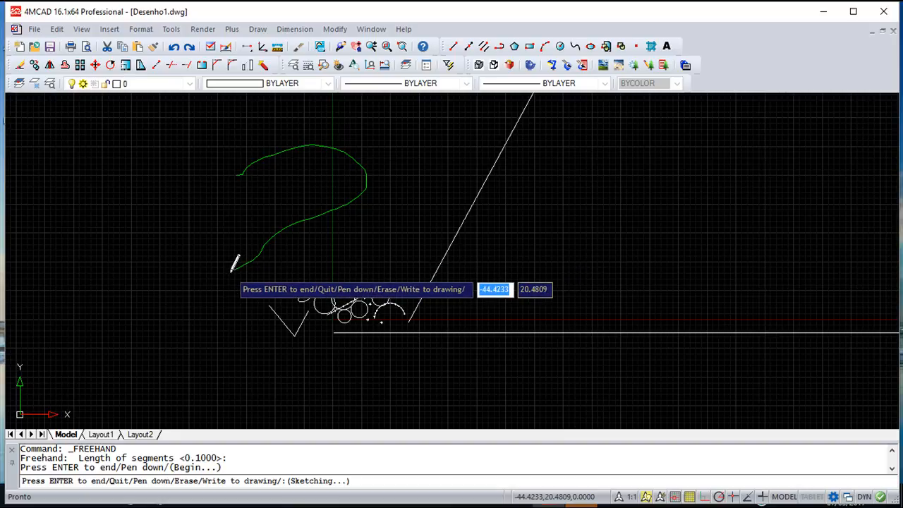
pyautogui.click(230, 270)
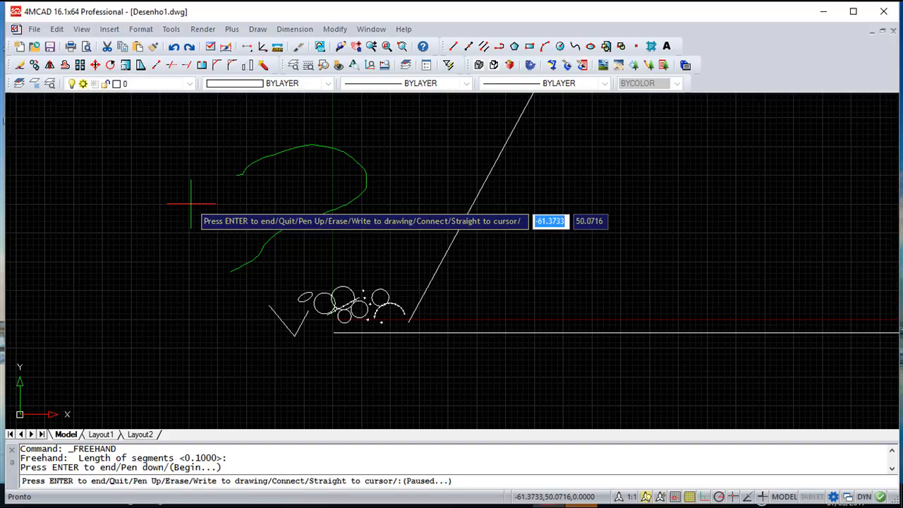
# Step: Sketch two more freehand strokes, one sweeping beneath and around the existing shapes and a shorter wavy one to its right
pyautogui.click(153, 201)
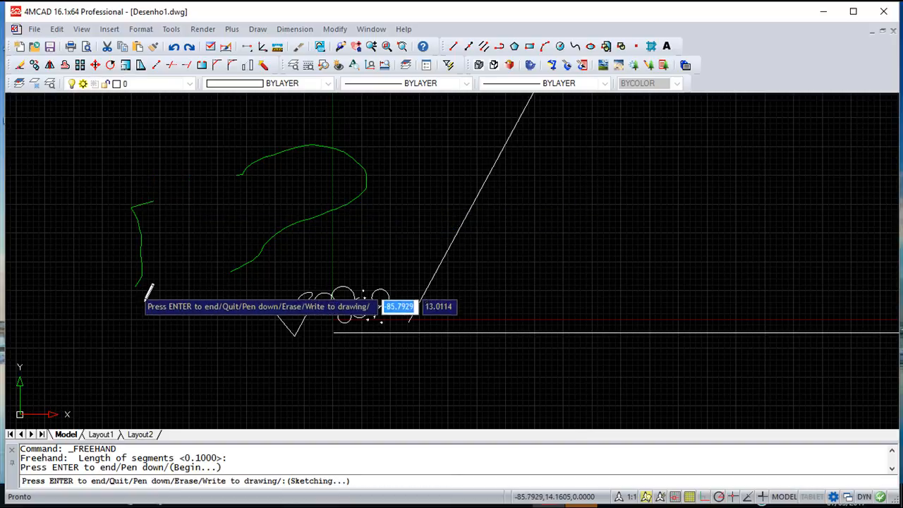
pyautogui.click(414, 138)
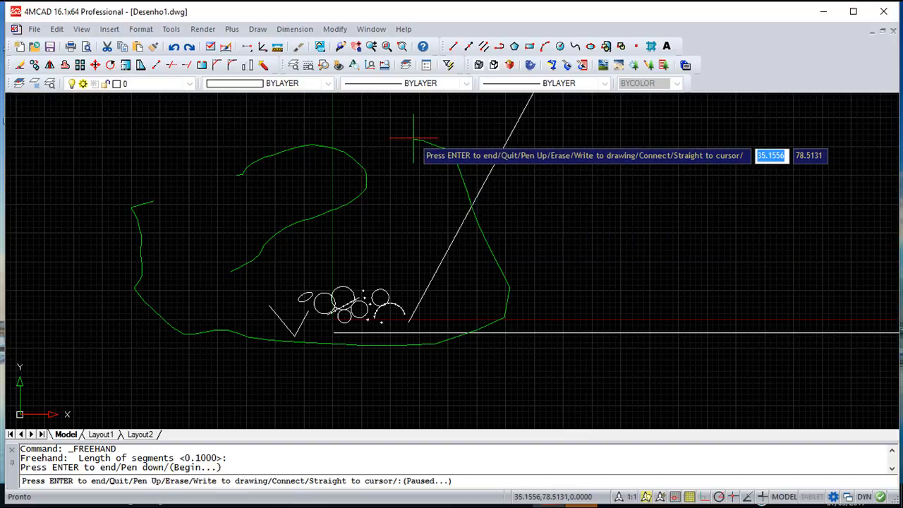
pyautogui.click(581, 155)
pyautogui.click(563, 283)
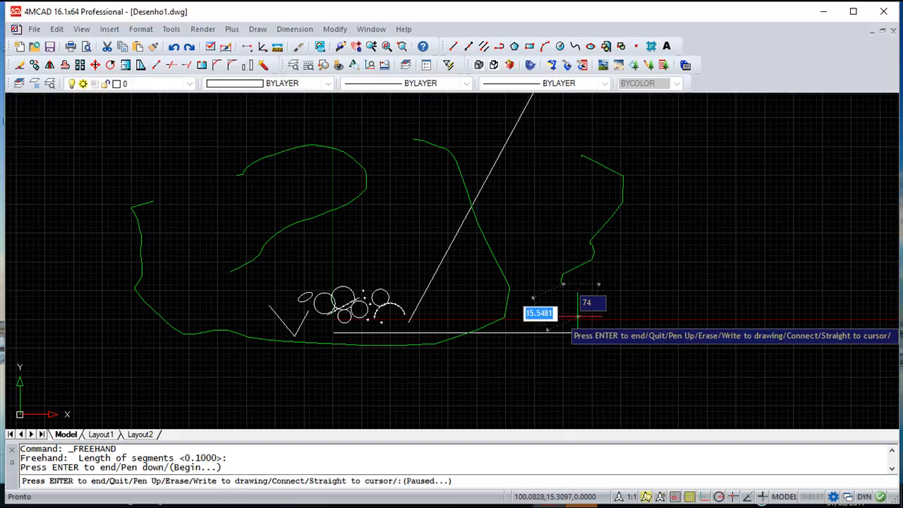